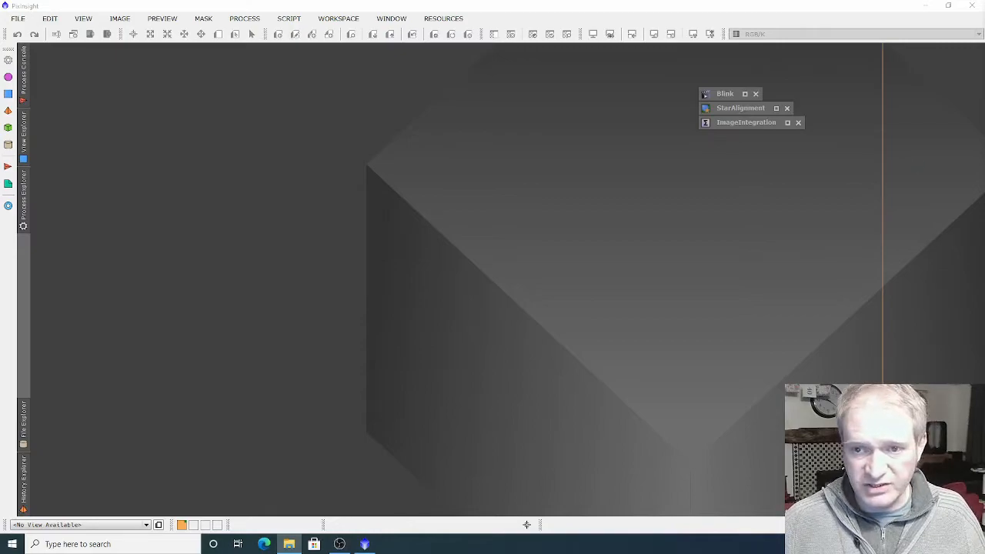
# Bring up the West Veil 2021 folder in File Explorer, review its subfolders and move it out of view
pyautogui.moveTo(984, 57); pyautogui.dragTo(407, 49)
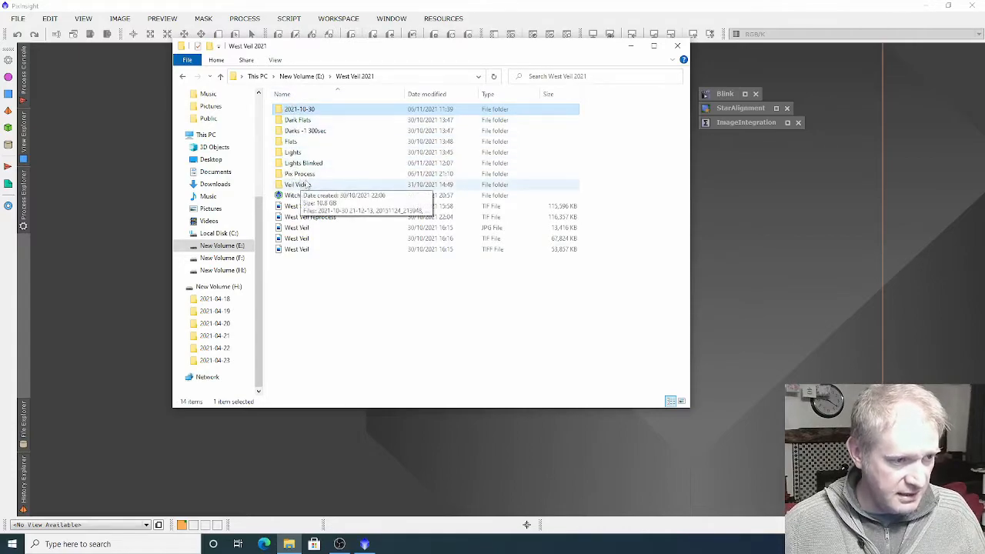
pyautogui.moveTo(475, 52); pyautogui.dragTo(984, 51)
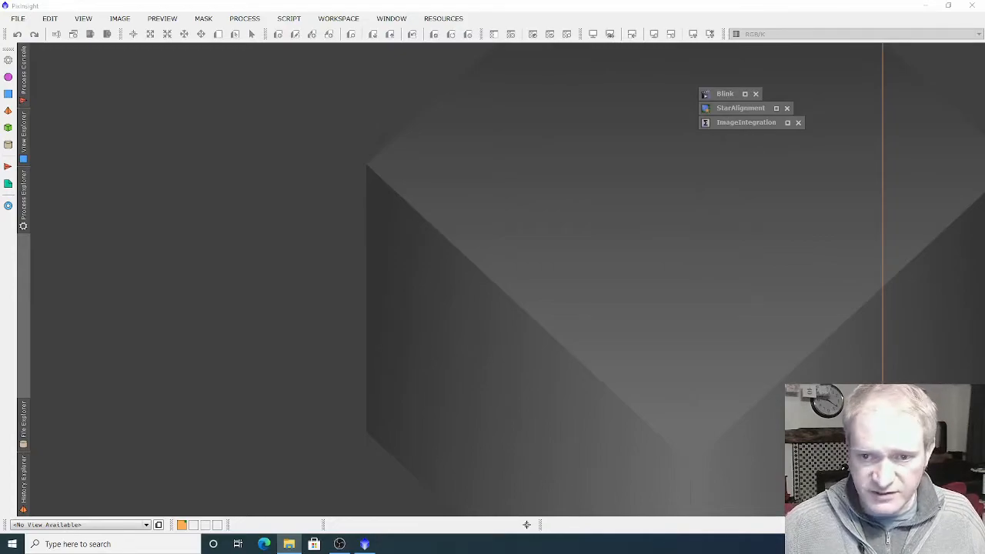
# Open the minimized Blink process and reposition its window in the middle of the workspace
pyautogui.doubleClick(727, 95)
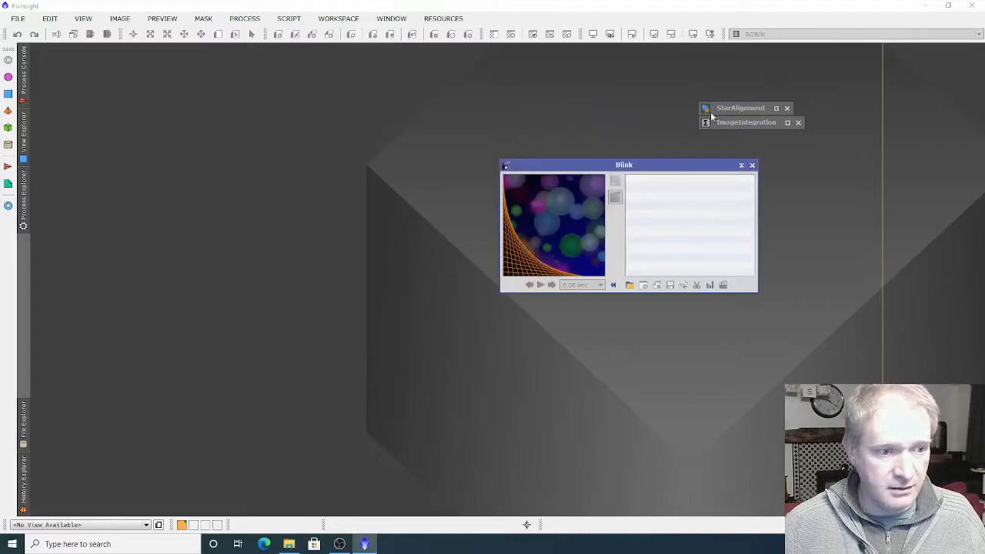
pyautogui.moveTo(669, 169); pyautogui.dragTo(510, 148)
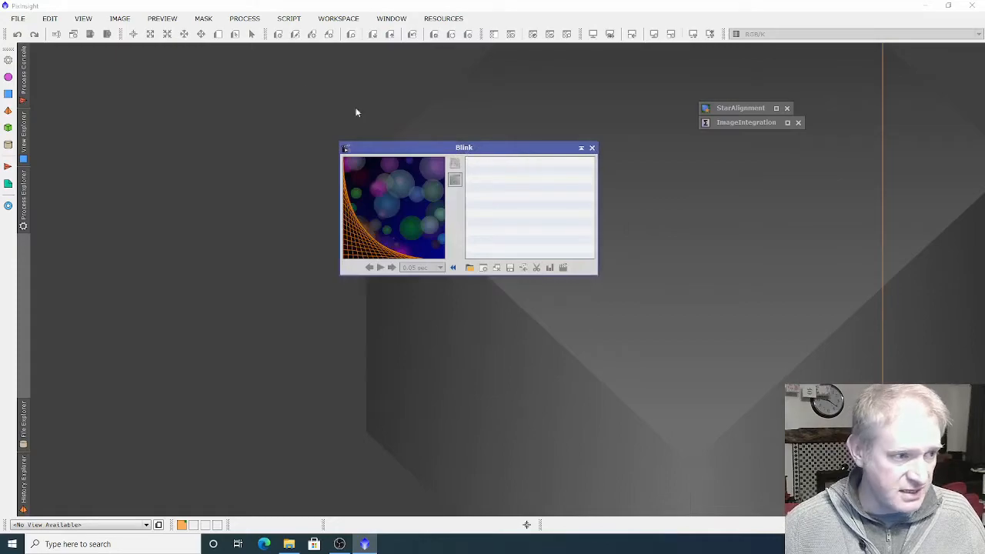
pyautogui.click(245, 17)
pyautogui.moveTo(367, 12)
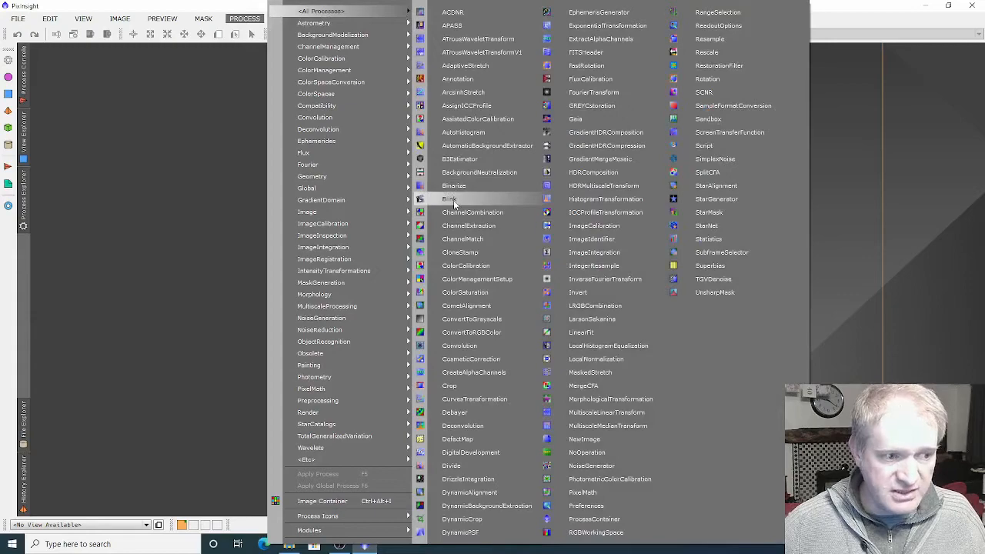
pyautogui.click(170, 237)
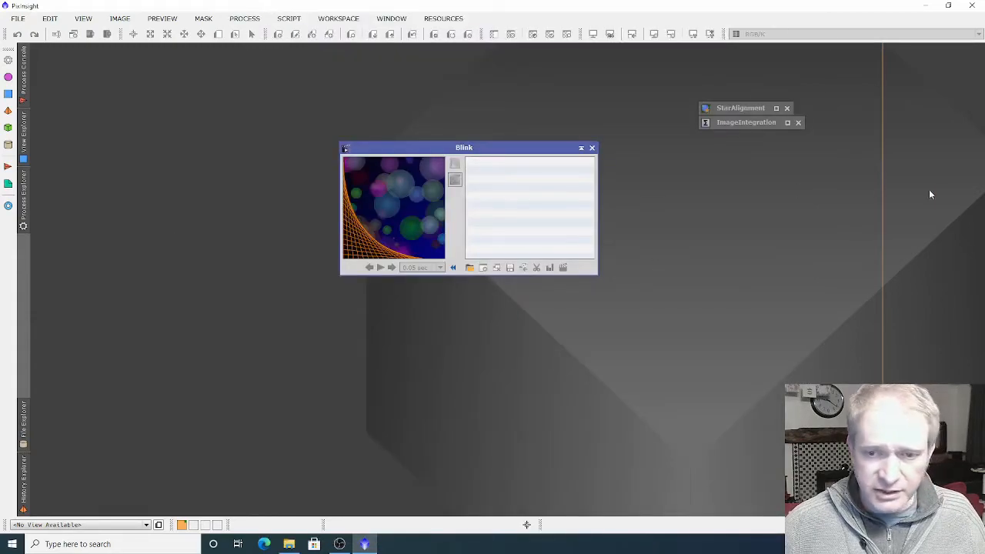
# Load the 2021-10-30 light frames into Blink and arrange the Blink and BlinkScreen windows side by side
pyautogui.hotkey('alt', 'Tab')
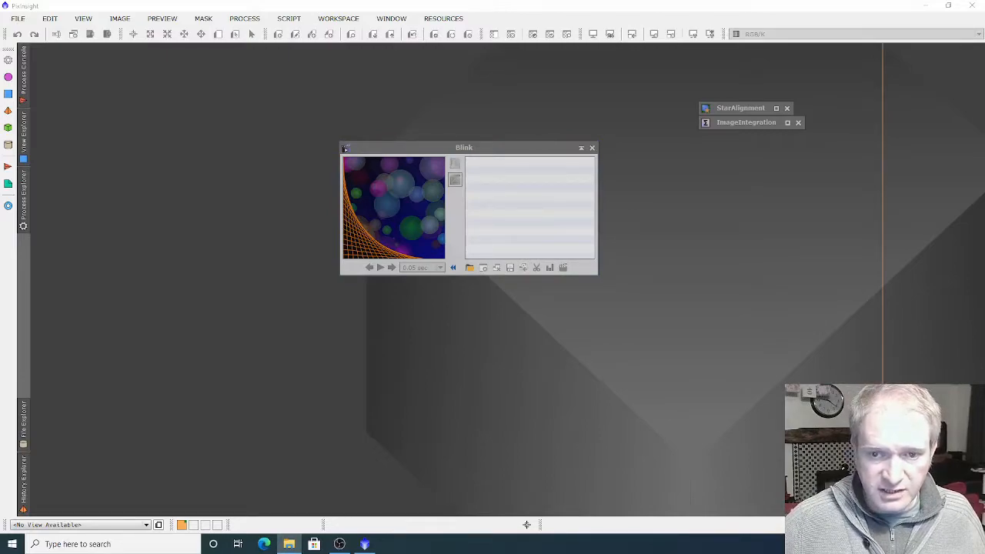
pyautogui.moveTo(472, 46); pyautogui.dragTo(534, 192)
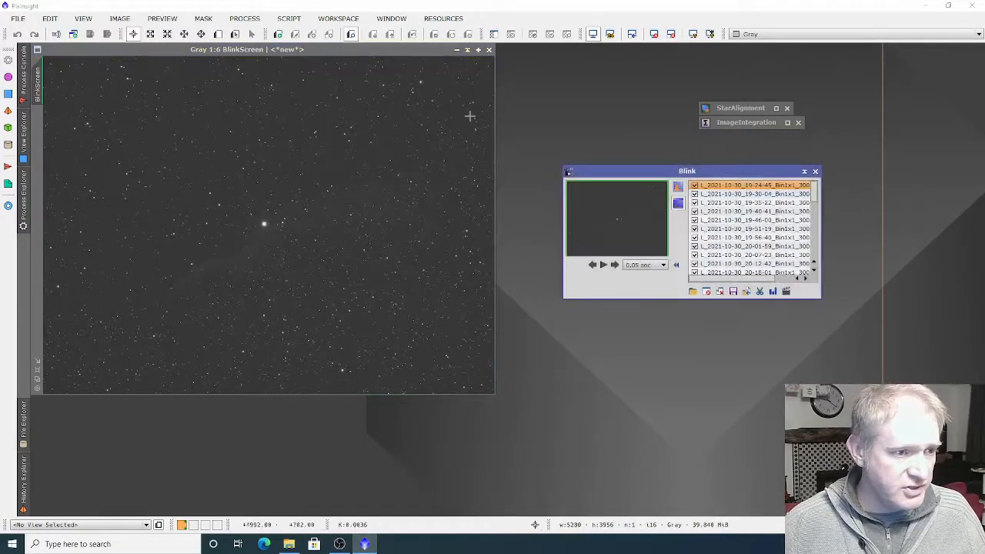
pyautogui.moveTo(428, 53); pyautogui.dragTo(454, 73)
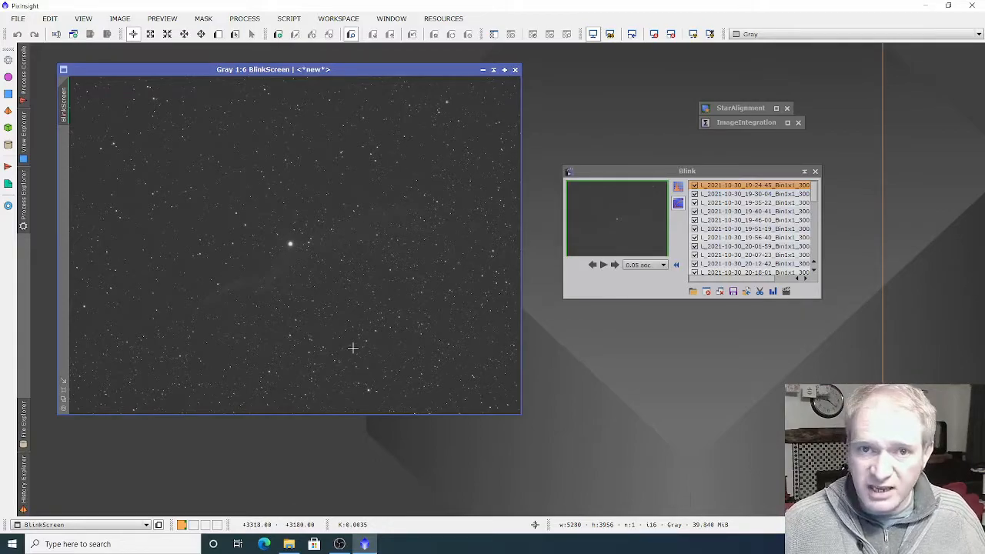
# Play the Blink animation of the light frames, stop it and return to the first frame
pyautogui.click(603, 266)
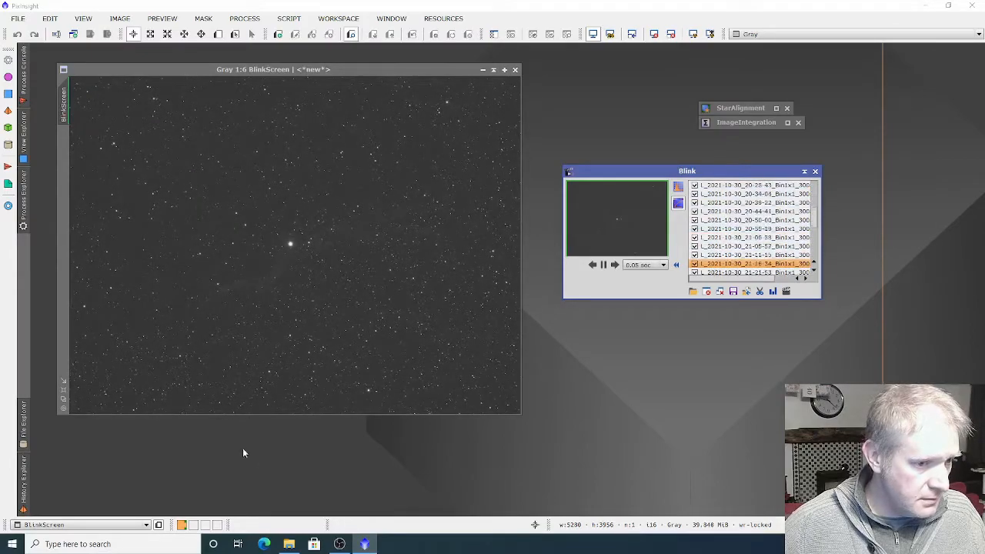
pyautogui.click(604, 265)
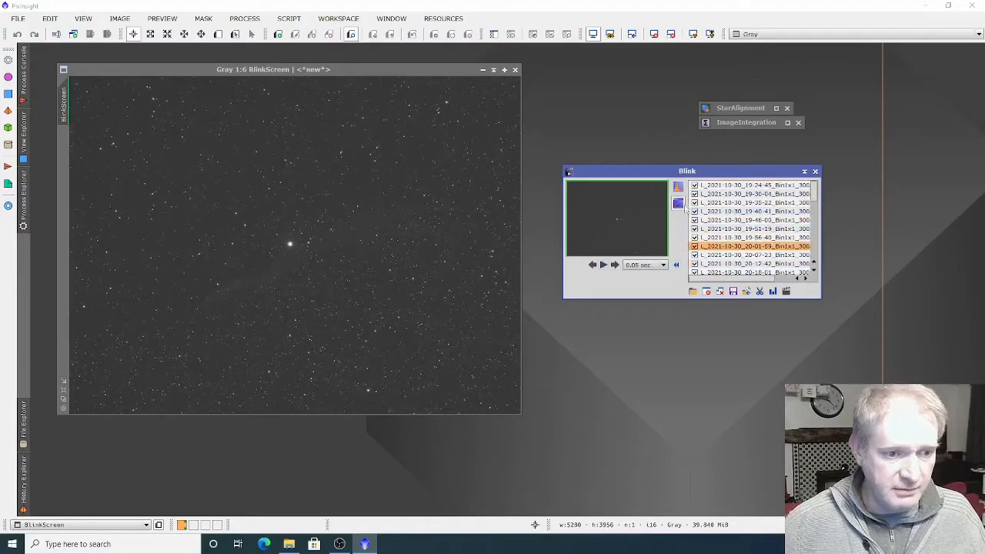
pyautogui.click(727, 212)
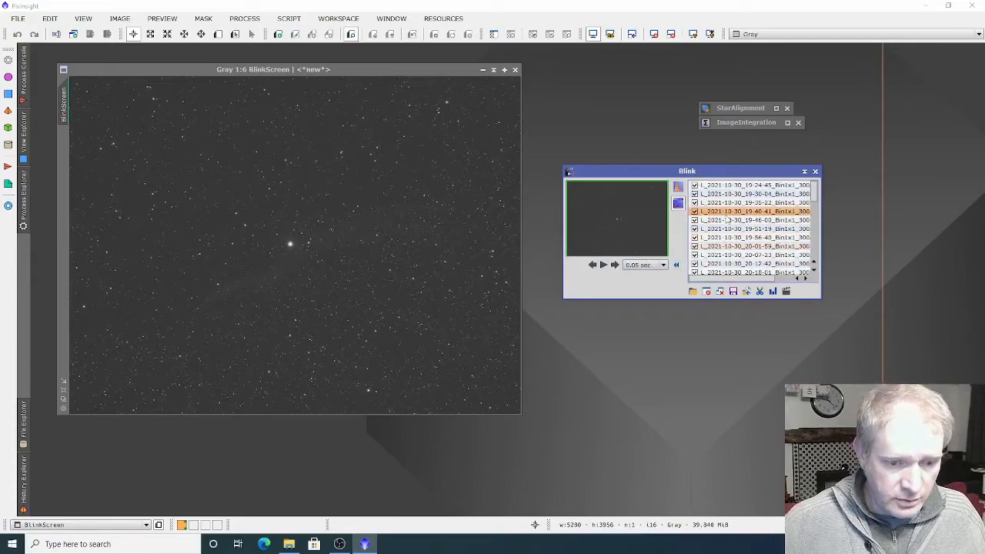
pyautogui.press('Up')
pyautogui.press('Up')
pyautogui.press('Up')
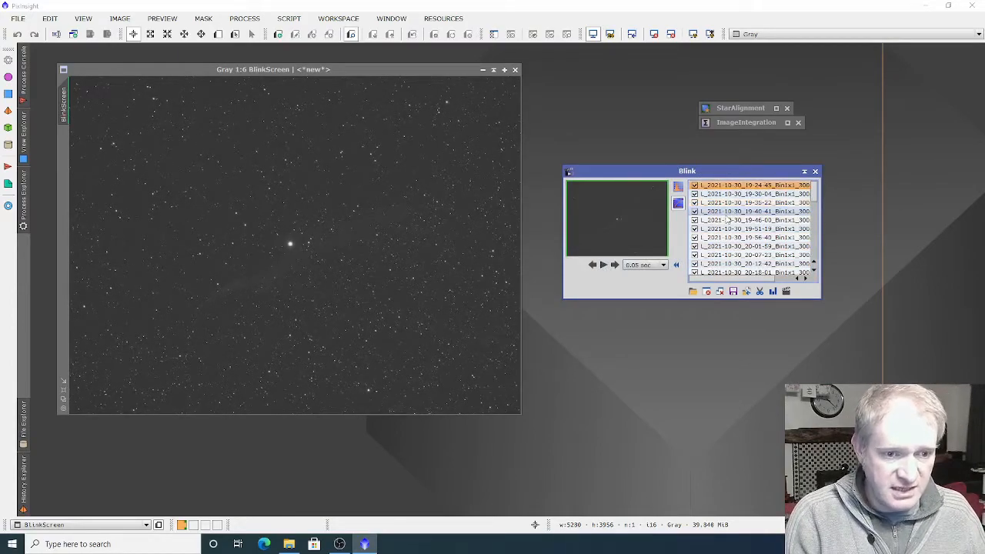
# Step through the first light frames individually and uncheck the 20-12-42 frame
pyautogui.press('Down')
pyautogui.press('Down')
pyautogui.press('Down')
pyautogui.press('Down')
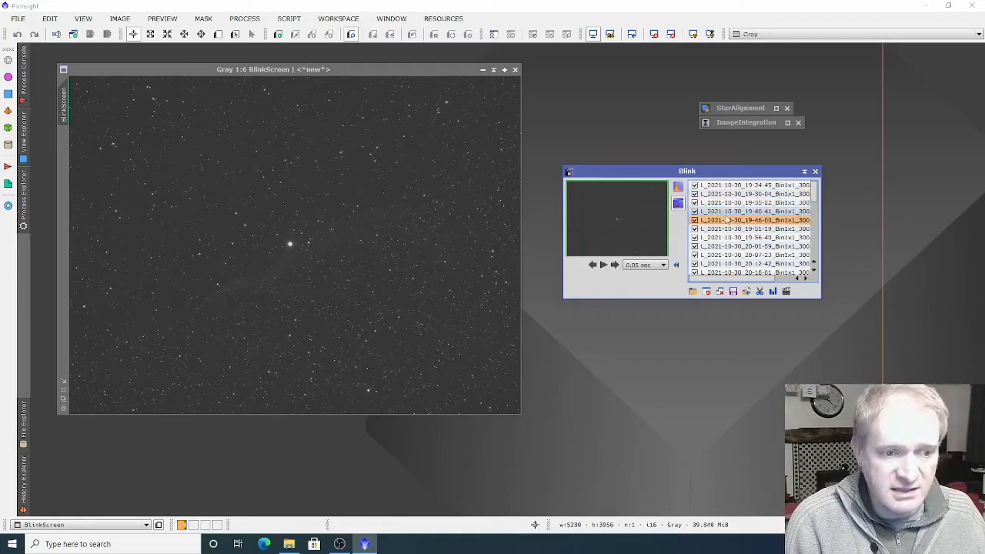
pyautogui.press('Down')
pyautogui.press('Down')
pyautogui.press('Down')
pyautogui.press('Down')
pyautogui.press('Down')
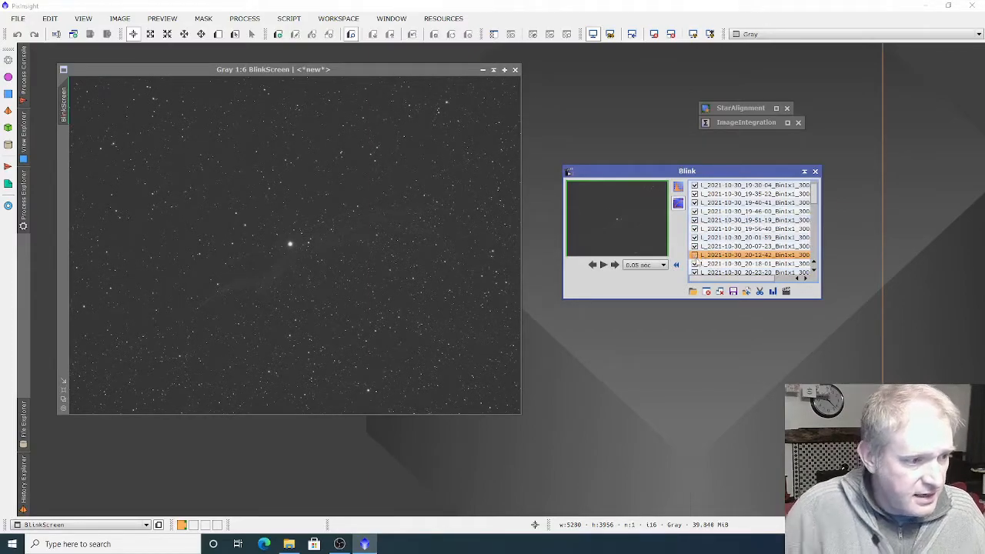
# Check the following light frames one by one and uncheck the 21-43-11 frame
pyautogui.press('Down')
pyautogui.press('Down')
pyautogui.press('Down')
pyautogui.press('Down')
pyautogui.press('Down')
pyautogui.press('Down')
pyautogui.press('Down')
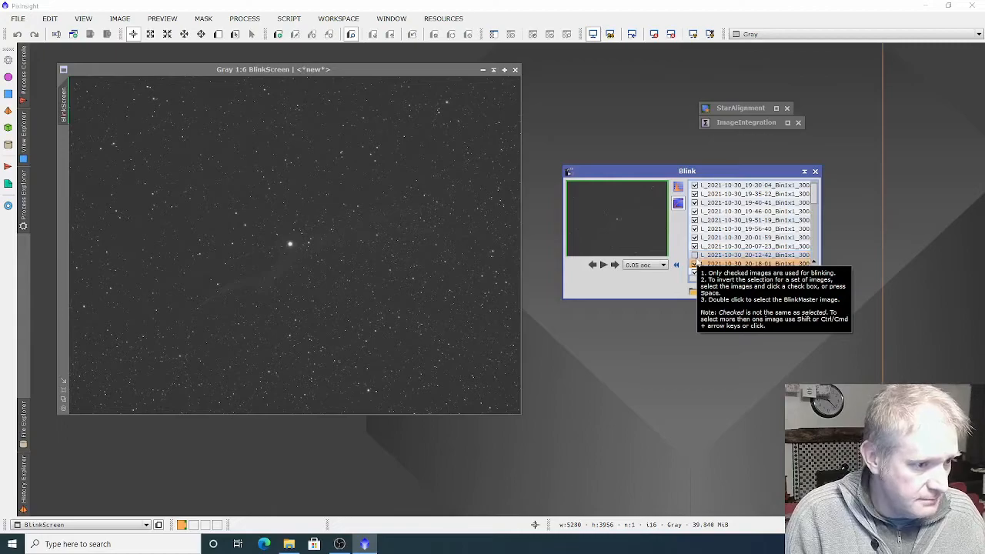
pyautogui.press('Down')
pyautogui.press('Down')
pyautogui.press('Down')
pyautogui.press('Down')
pyautogui.press('Down')
pyautogui.press('Down')
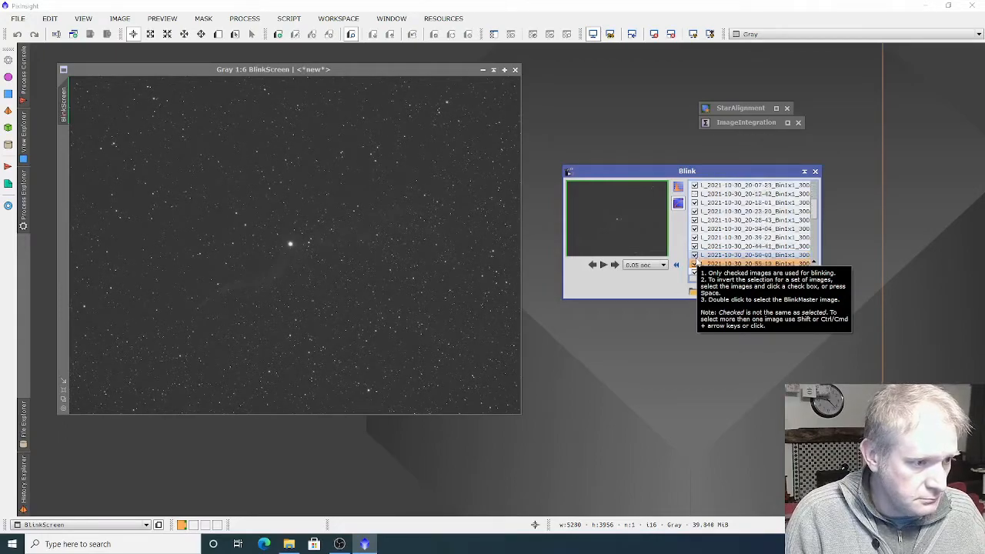
pyautogui.press('Down')
pyautogui.press('Down')
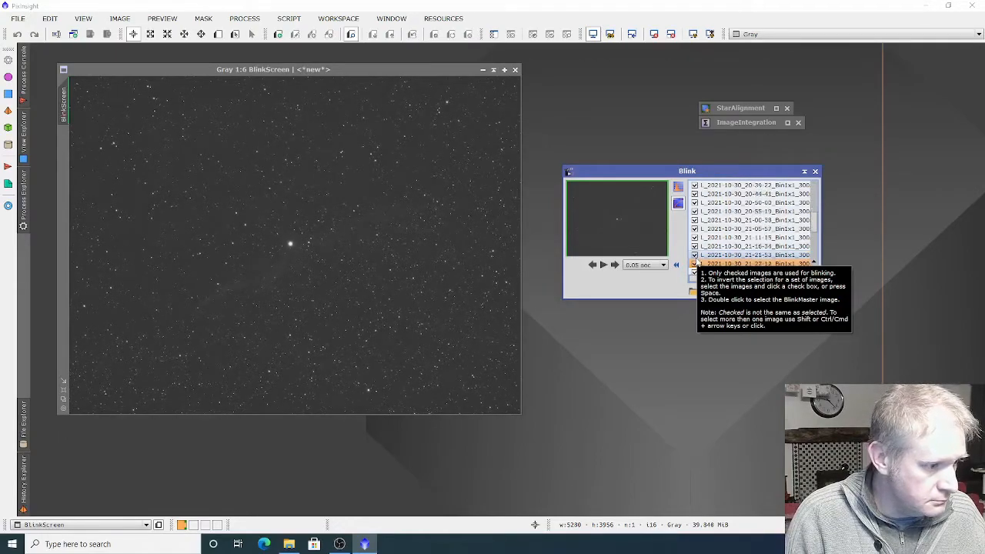
pyautogui.press('Down')
pyautogui.press('Down')
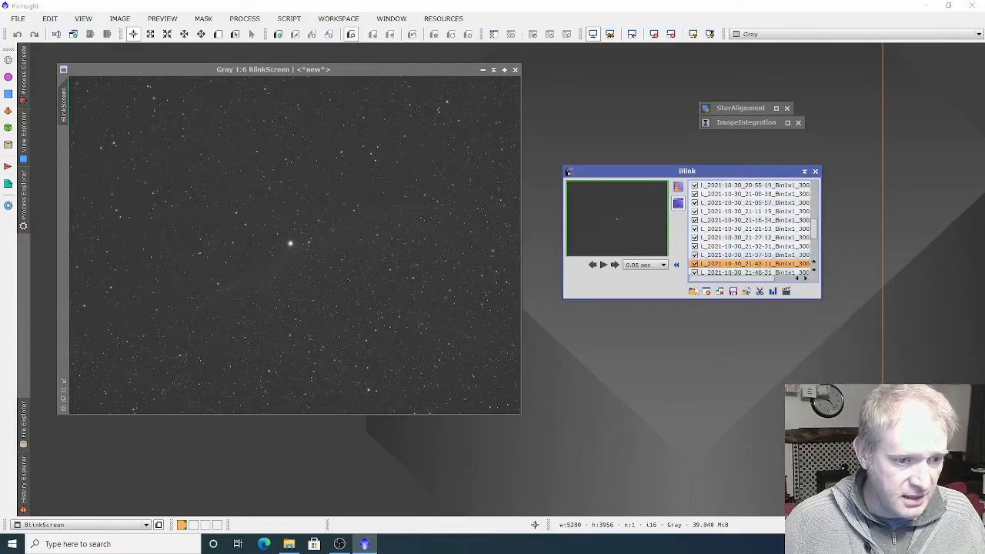
pyautogui.click(694, 264)
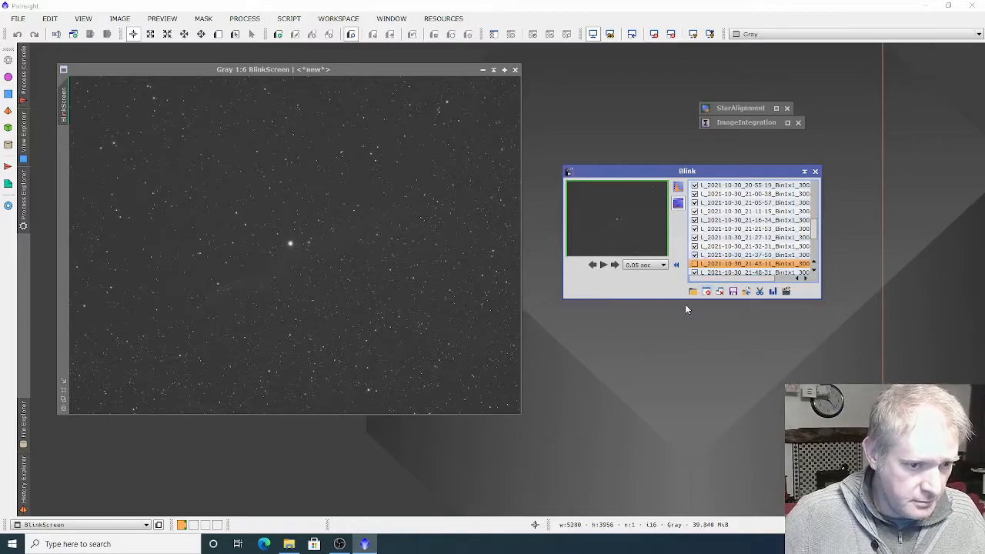
# Examine the remaining light frames for defects and go back to the start of the list
pyautogui.press('Down')
pyautogui.press('Down')
pyautogui.press('Down')
pyautogui.press('Down')
pyautogui.press('Down')
pyautogui.press('Down')
pyautogui.press('Down')
pyautogui.press('Down')
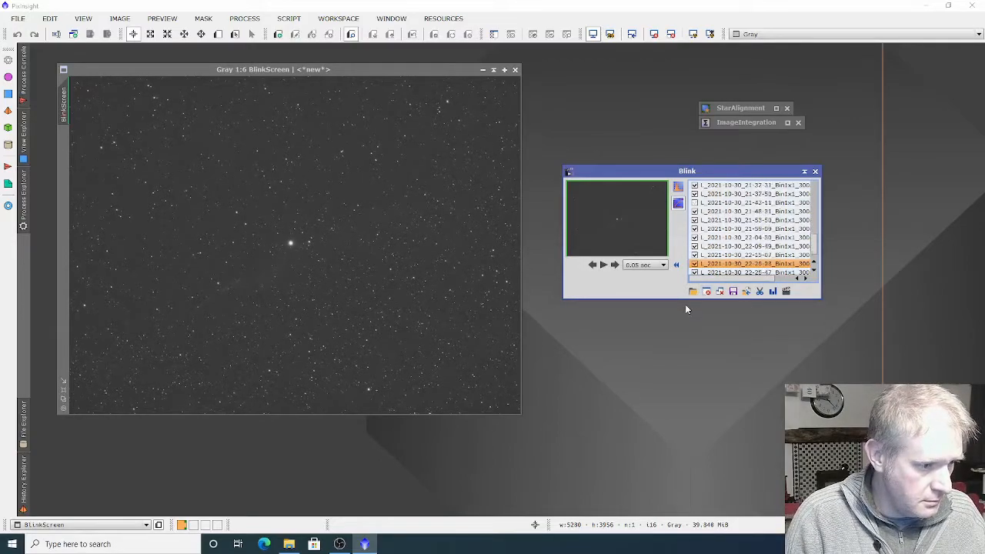
pyautogui.press('Up')
pyautogui.press('Up')
pyautogui.press('Up')
pyautogui.press('Up')
pyautogui.press('Up')
pyautogui.press('Up')
pyautogui.press('Up')
pyautogui.press('Up')
pyautogui.press('Up')
pyautogui.press('Up')
pyautogui.press('Up')
pyautogui.press('Up')
pyautogui.press('Up')
pyautogui.press('Up')
pyautogui.press('Up')
pyautogui.press('Up')
pyautogui.press('Up')
pyautogui.press('Up')
pyautogui.press('Up')
pyautogui.press('Up')
pyautogui.press('Up')
pyautogui.press('Up')
pyautogui.press('Up')
pyautogui.press('Up')
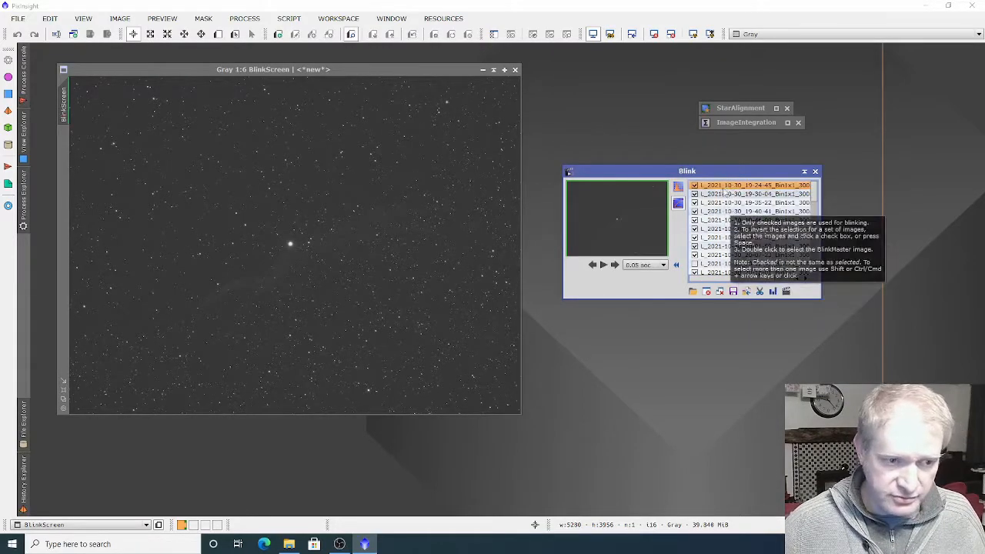
# Select all checked light frames in the Blink list, leaving the unchecked 20-12-42 and 21-43-11 frames unselected
pyautogui.keyDown('ctrl'); pyautogui.click(718, 255); pyautogui.keyUp('ctrl')
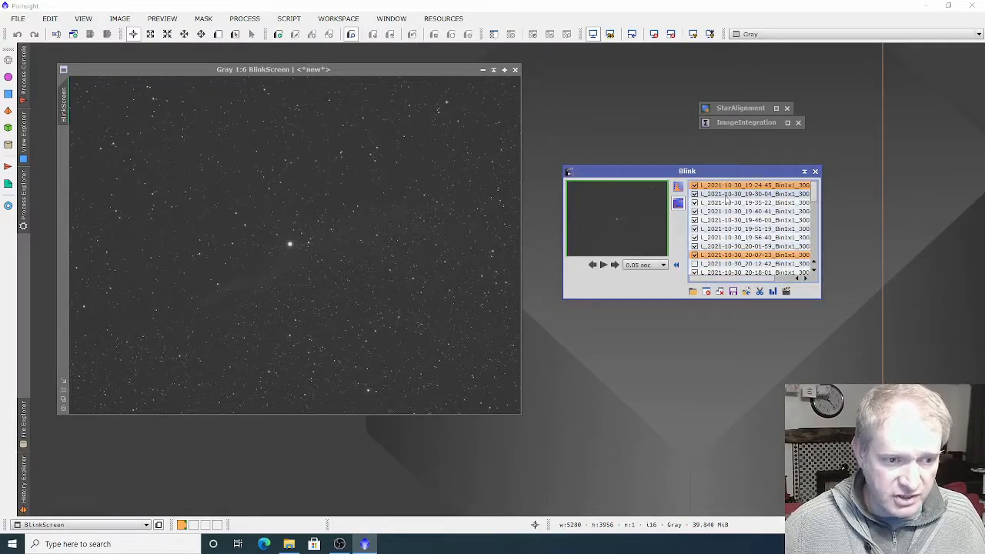
pyautogui.keyDown('shift'); pyautogui.click(728, 194); pyautogui.keyUp('shift')
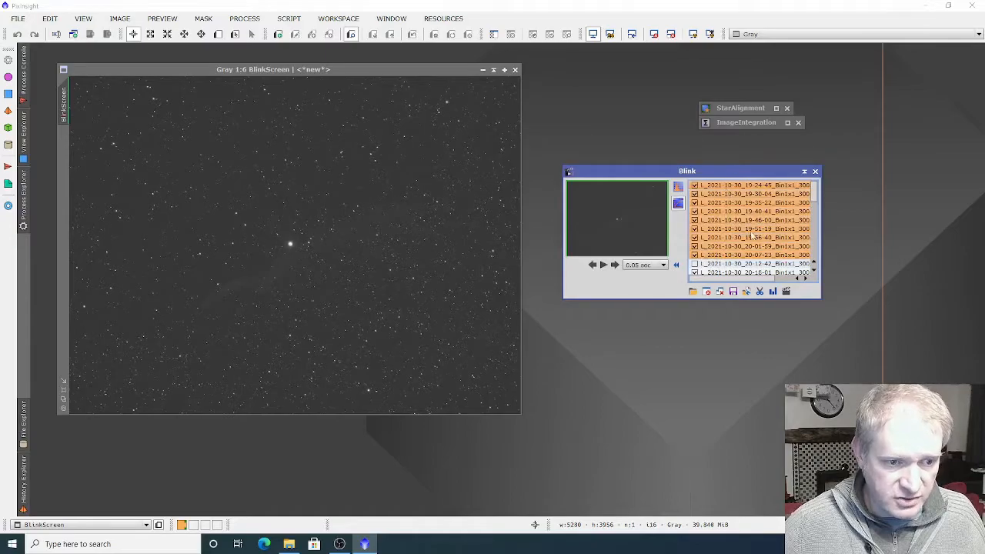
pyautogui.scroll(-2, 756, 268)
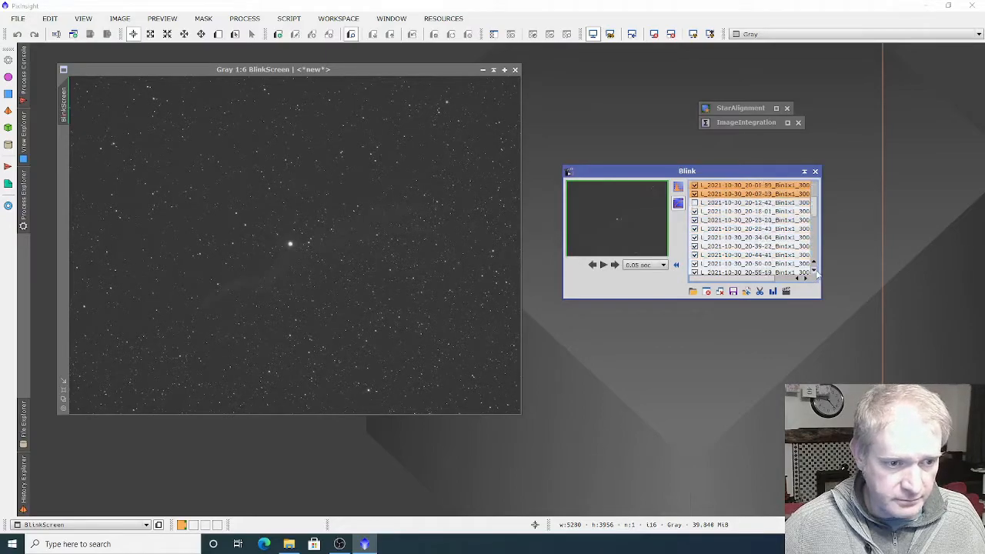
pyautogui.scroll(-3, 721, 275)
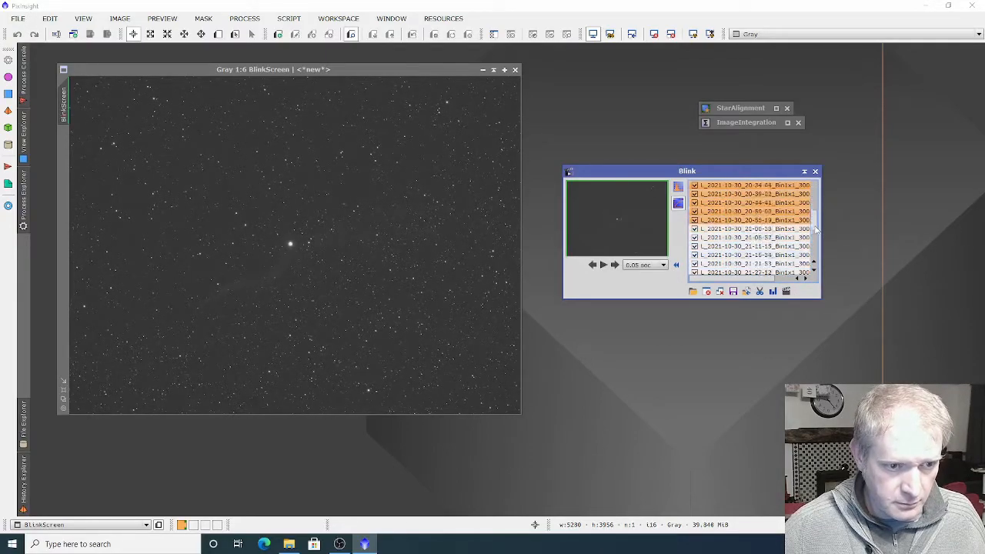
pyautogui.scroll(-3, 710, 278)
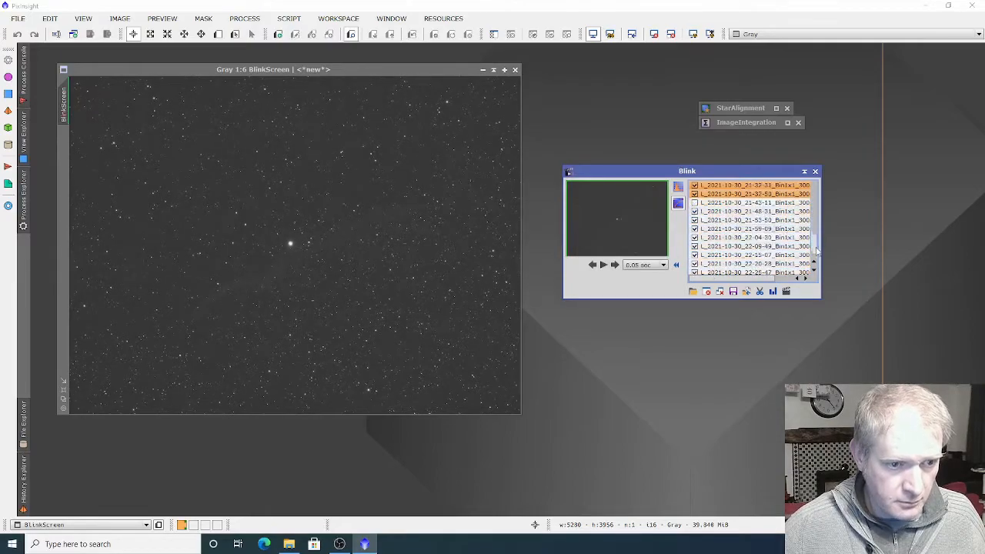
pyautogui.moveTo(821, 255); pyautogui.dragTo(821, 259)
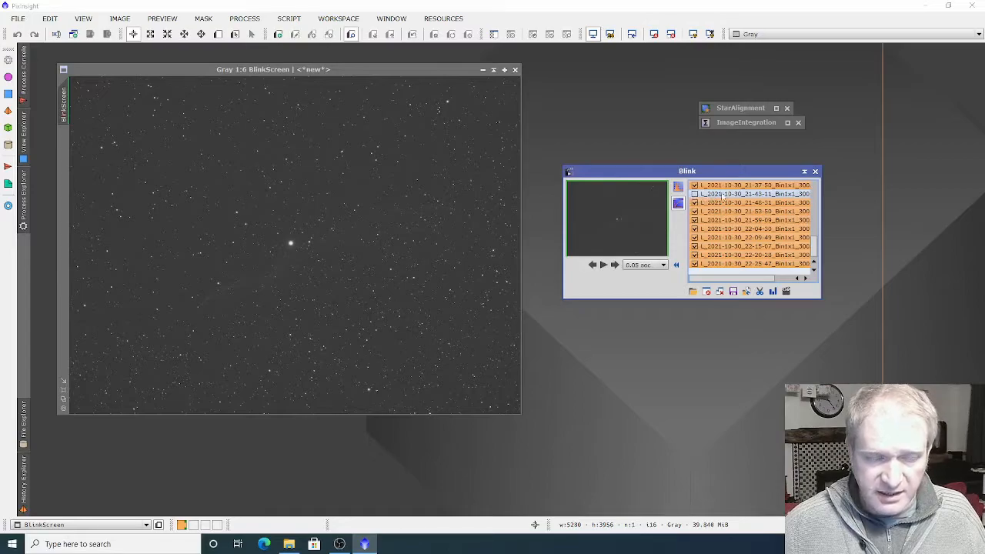
pyautogui.moveTo(816, 246); pyautogui.dragTo(815, 206)
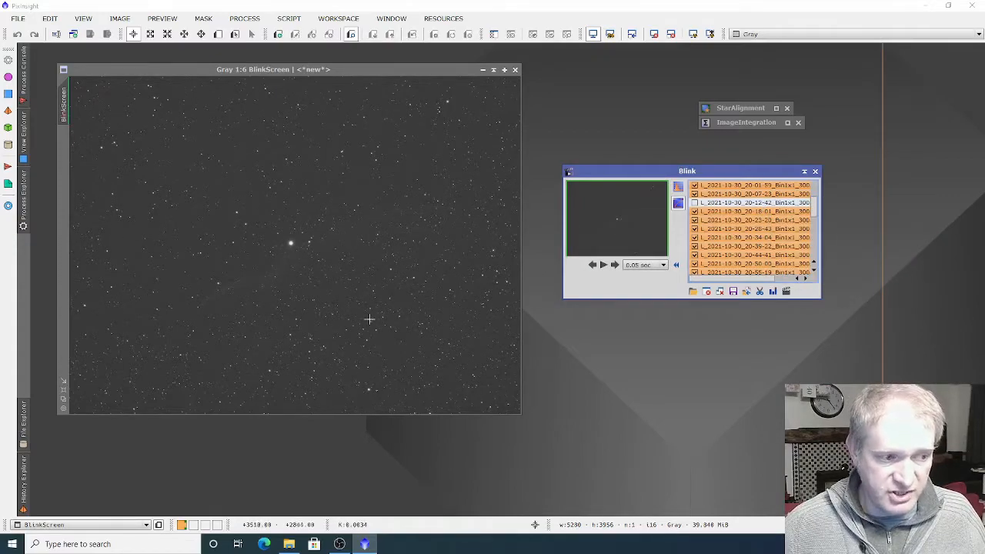
# Start copying the selected frames to a new location and browse New Volume (E:) for the output directory
pyautogui.click(732, 293)
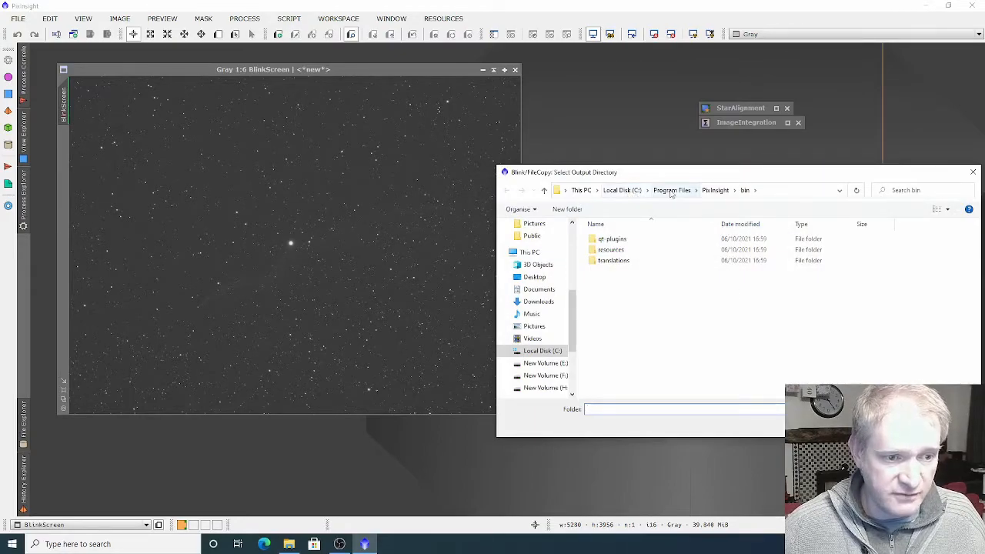
pyautogui.click(545, 363)
pyautogui.scroll(-5, 739, 308)
pyautogui.doubleClick(616, 392)
pyautogui.doubleClick(624, 302)
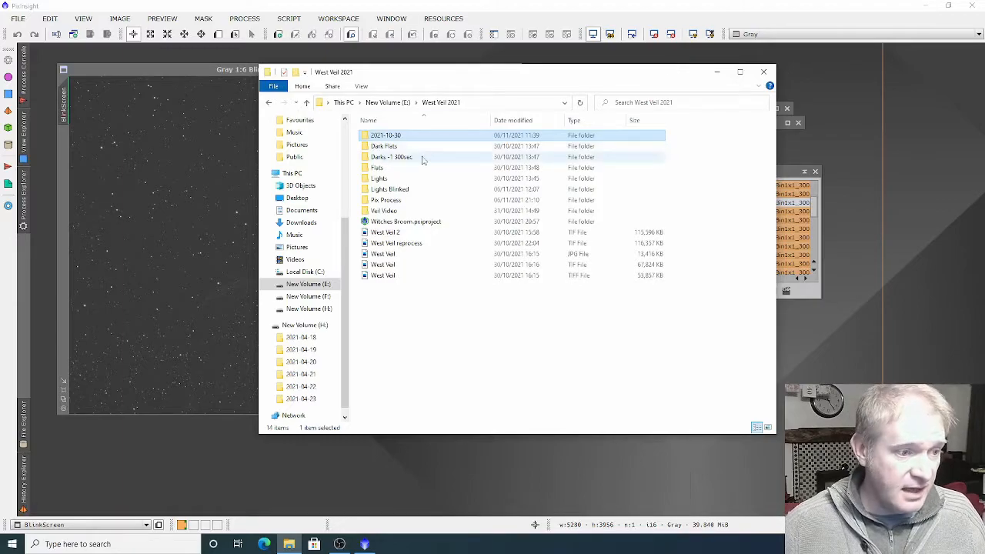
# Examine the light frames in the Lights Blinked folder in File Explorer, and open the Flats folder
pyautogui.doubleClick(380, 191)
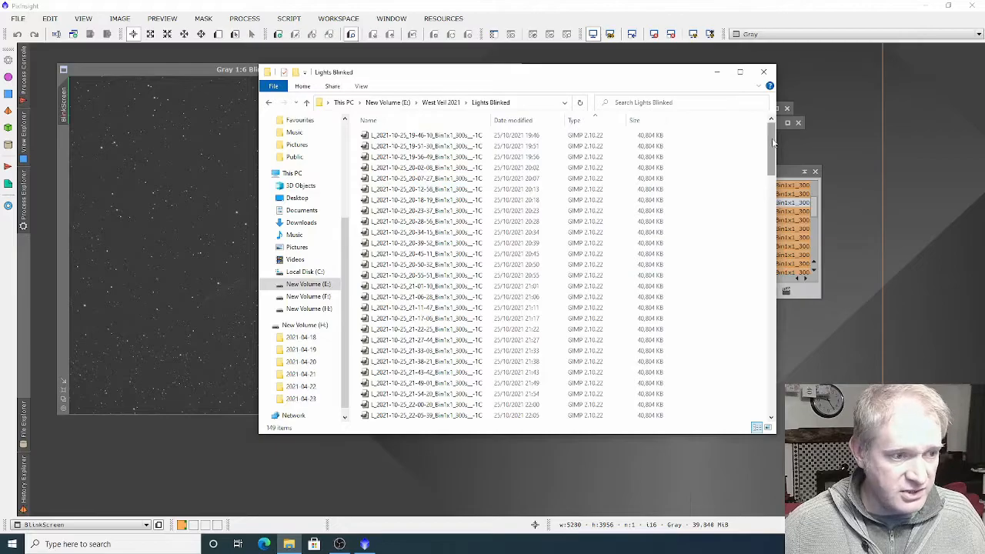
pyautogui.scroll(-10, 685, 145)
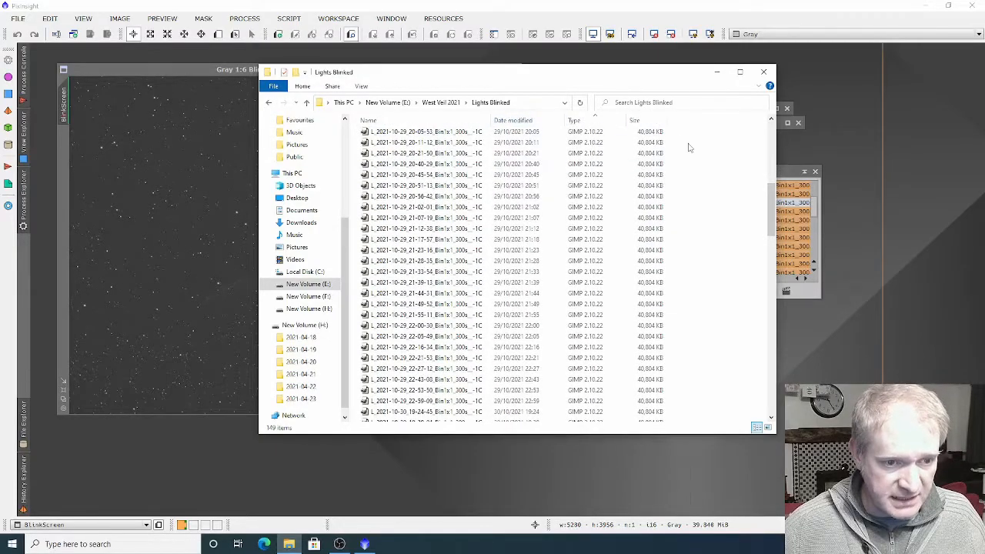
pyautogui.moveTo(773, 205); pyautogui.dragTo(778, 143)
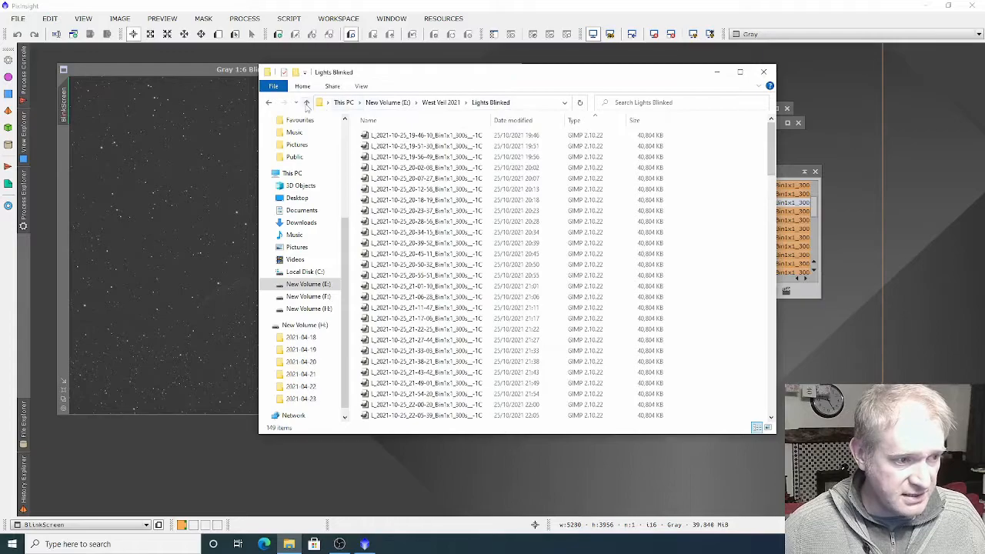
pyautogui.click(306, 104)
pyautogui.doubleClick(396, 179)
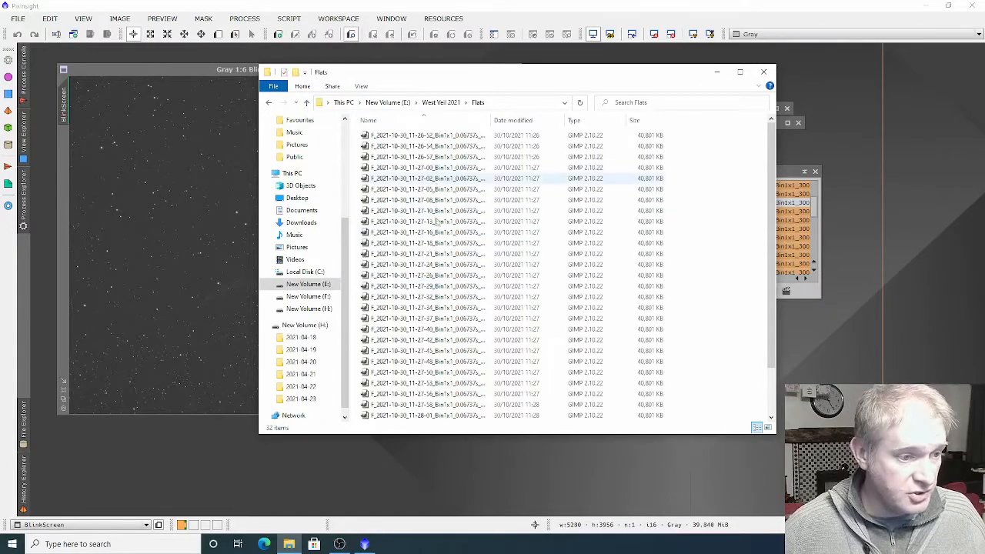
# Examine the dark frames in the Darks -1 300sec folder of West Veil 2021, and open the Dark Flats folder
pyautogui.click(306, 102)
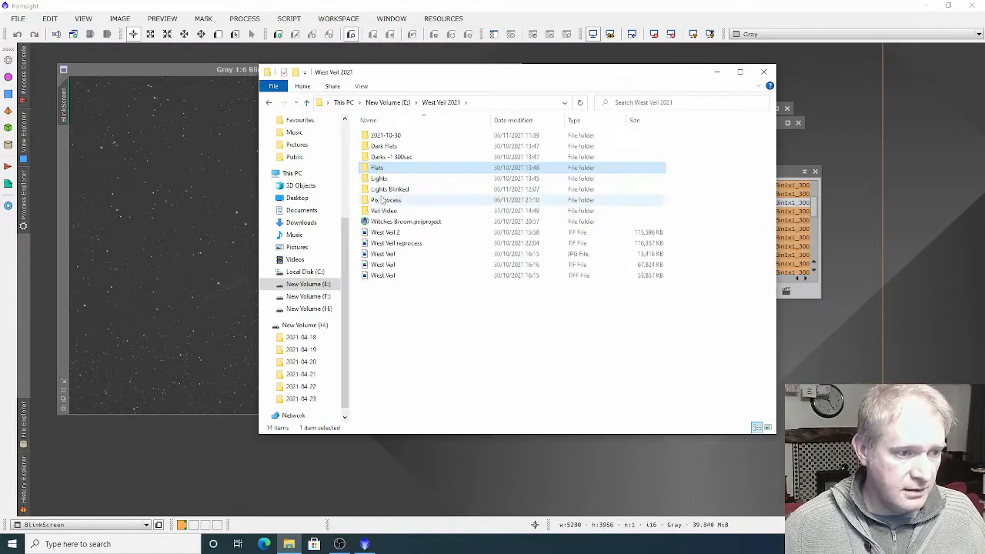
pyautogui.doubleClick(387, 158)
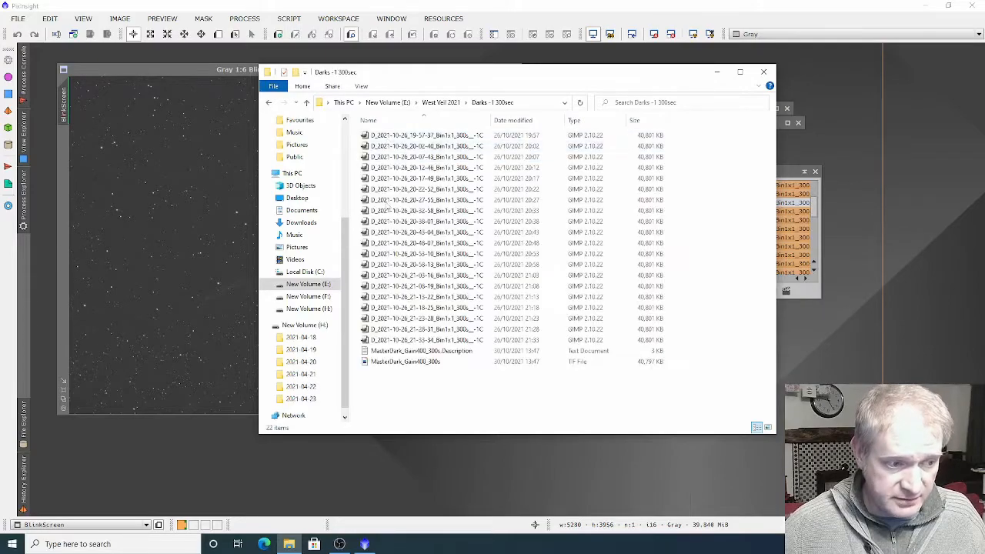
pyautogui.click(306, 102)
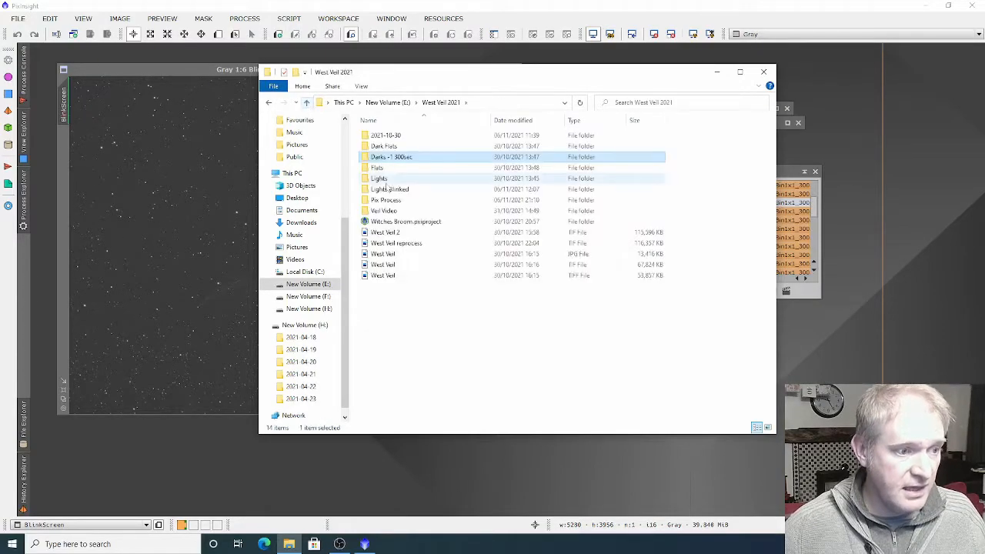
pyautogui.doubleClick(384, 146)
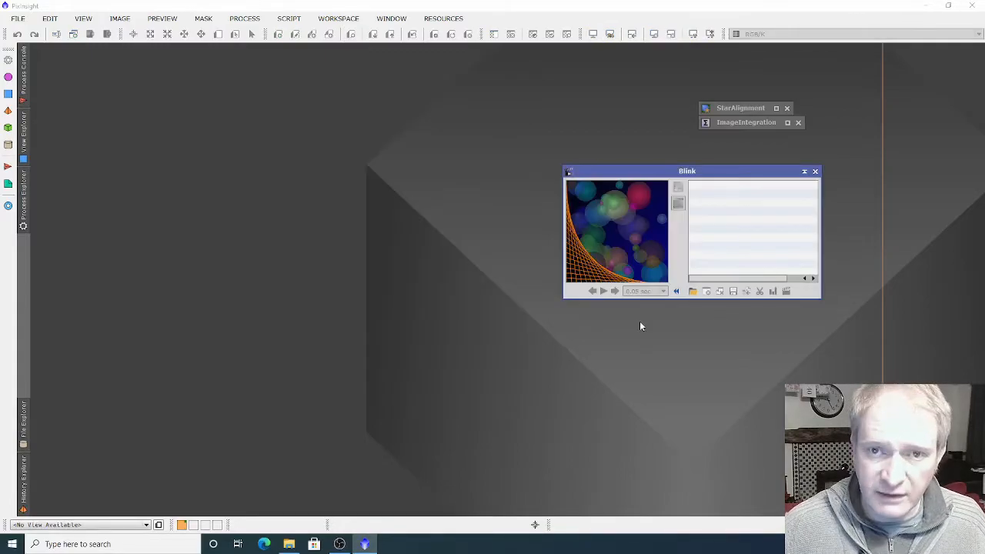
# Switch to PixInsight, collapse the Blink window and launch the WeightedBatchPreprocessing script
pyautogui.click(804, 170)
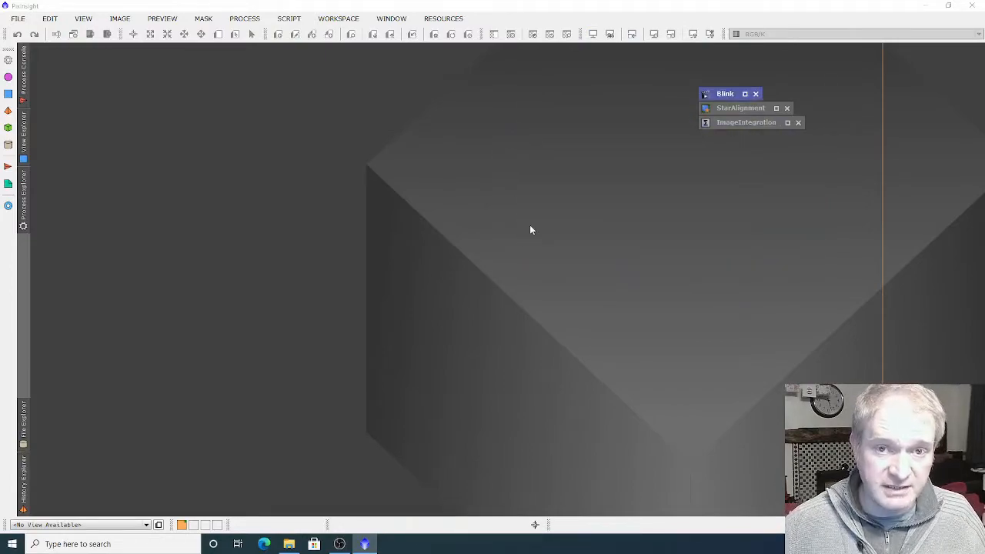
pyautogui.click(289, 18)
pyautogui.moveTo(356, 34)
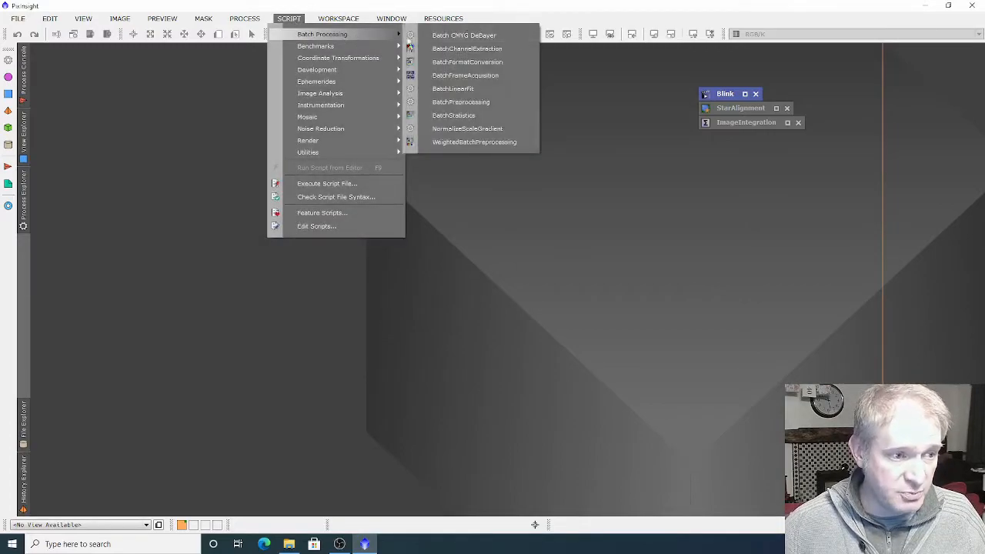
pyautogui.click(465, 143)
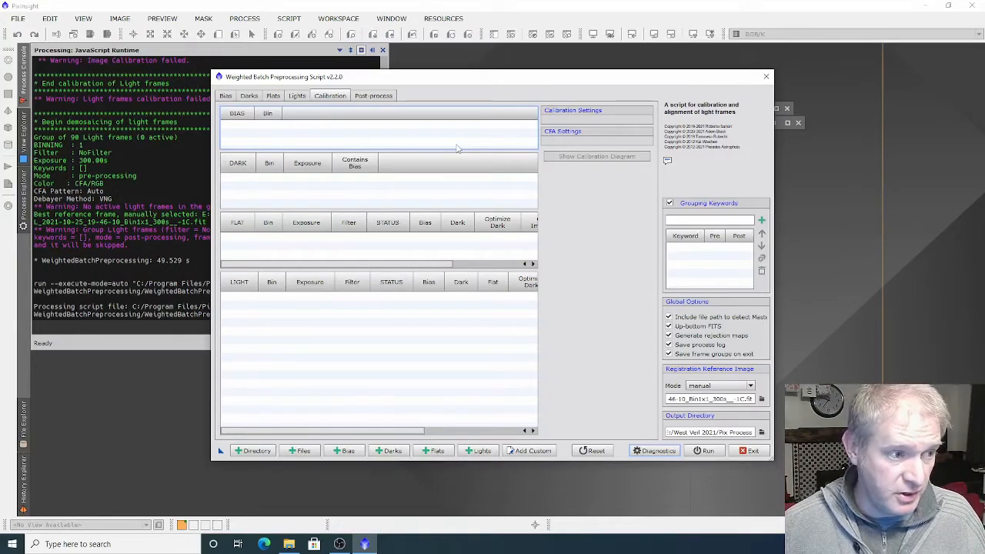
# Add all light frames from the Lights Blinked folder to the script, leaving out the Autosave file
pyautogui.click(296, 97)
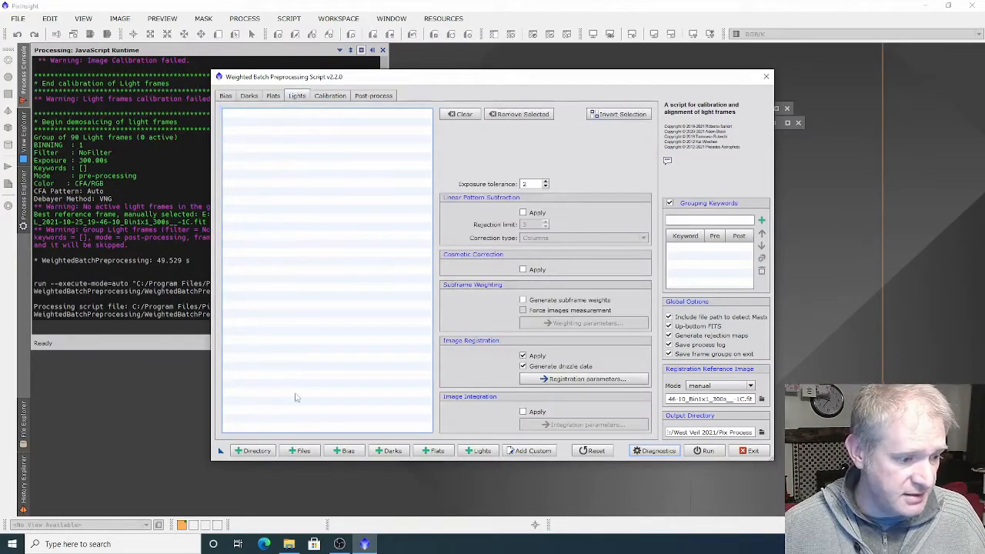
pyautogui.click(300, 451)
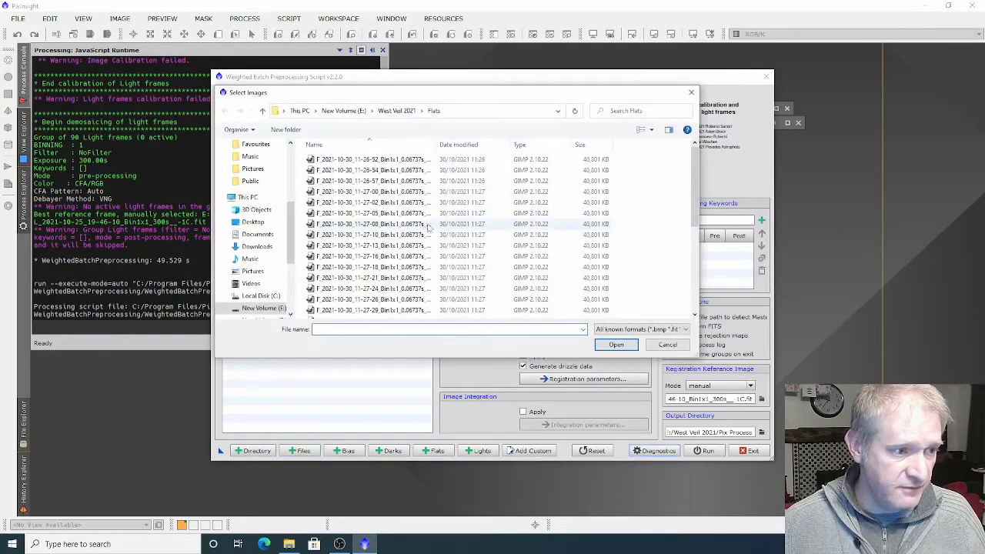
pyautogui.click(397, 110)
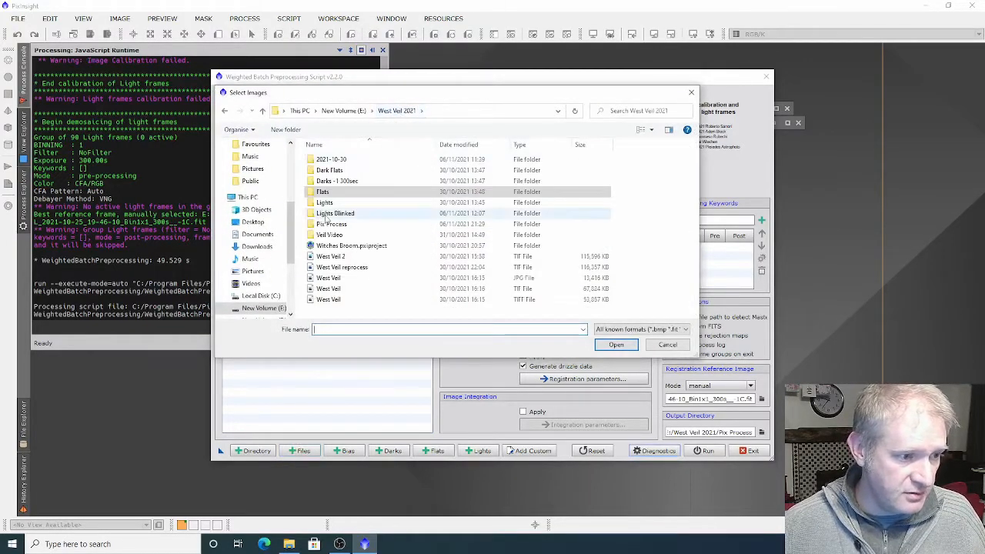
pyautogui.doubleClick(331, 214)
pyautogui.click(342, 171)
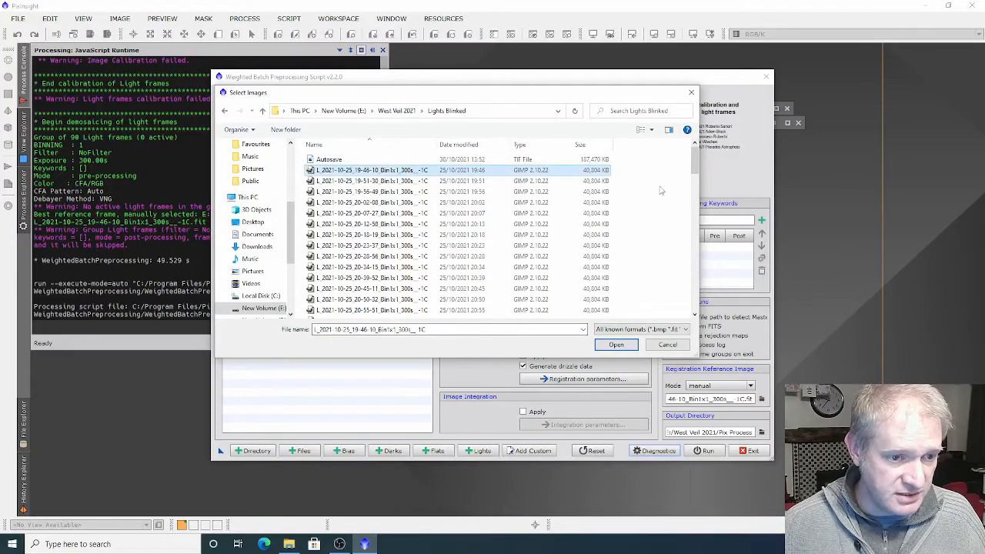
pyautogui.moveTo(695, 169); pyautogui.dragTo(695, 306)
pyautogui.keyDown('shift'); pyautogui.click(569, 312); pyautogui.keyUp('shift')
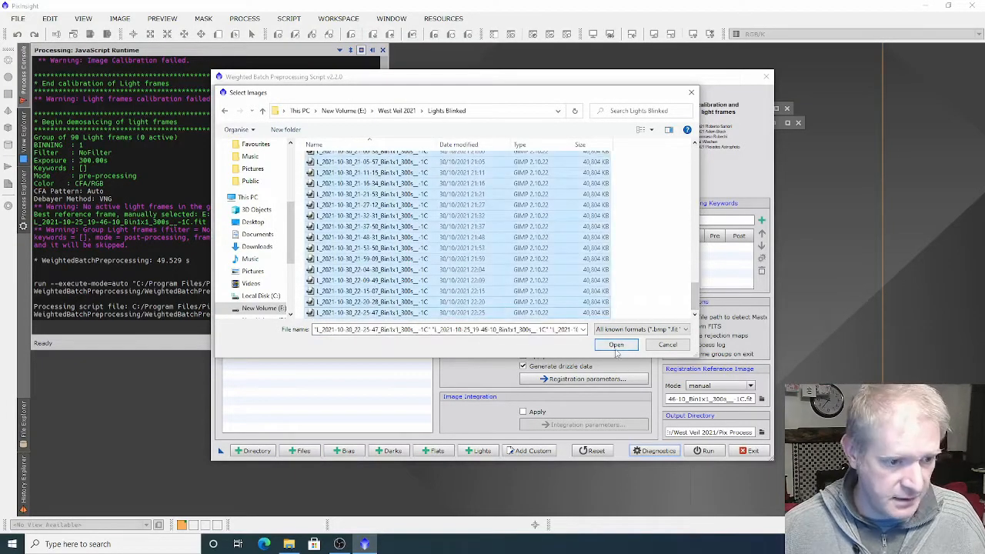
pyautogui.click(616, 345)
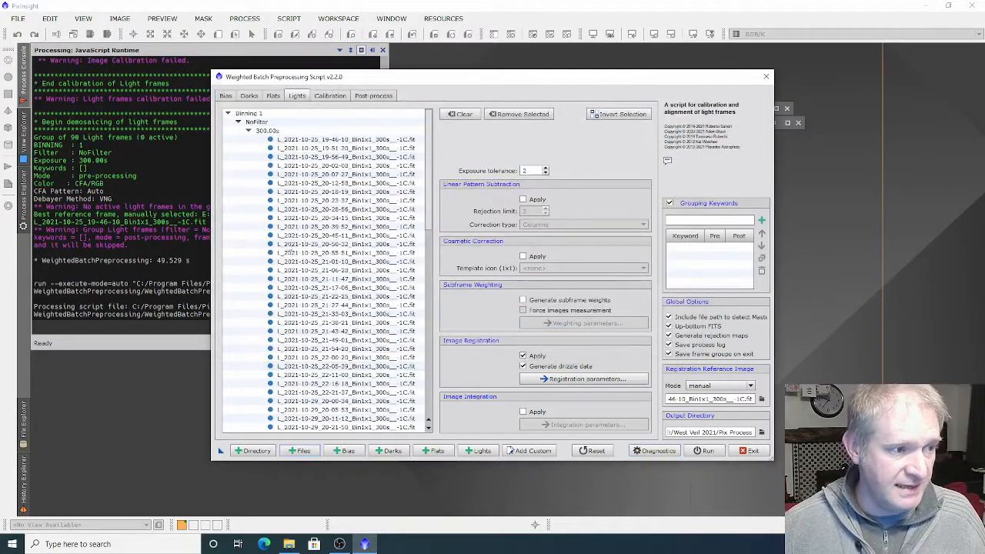
# Add all flat frames from the West Veil 2021 Flats folder to the script, leaving out the MasterFlat_Gain100 file
pyautogui.click(274, 97)
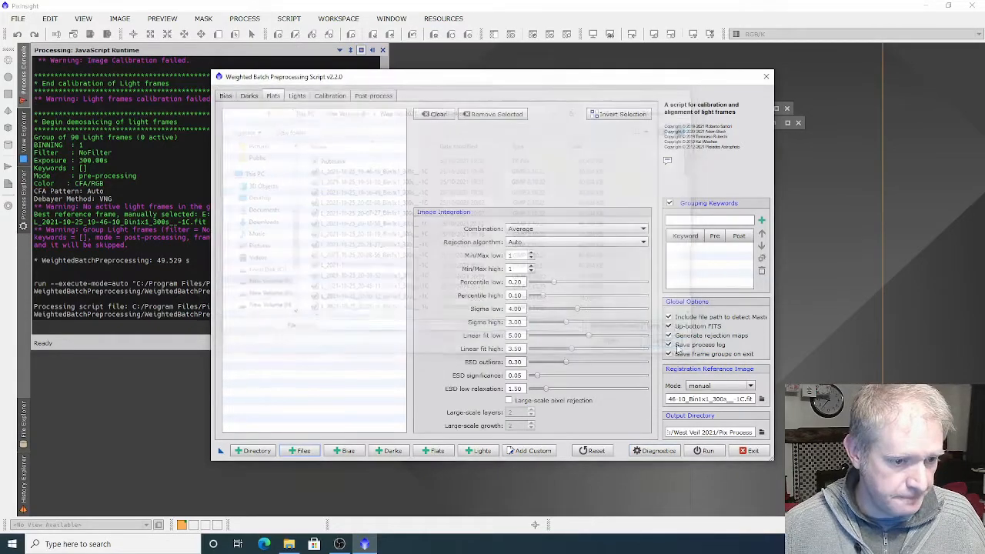
pyautogui.click(302, 451)
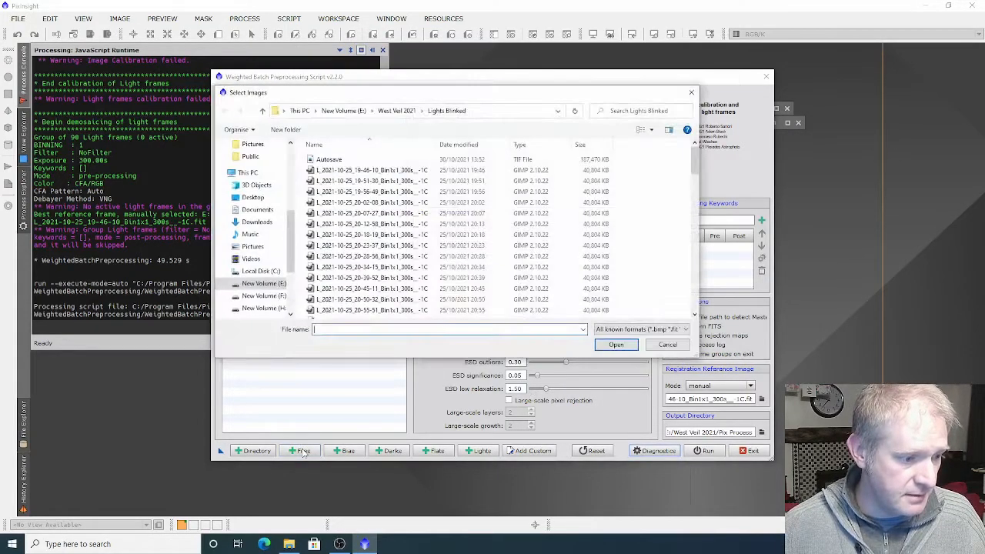
pyautogui.click(397, 110)
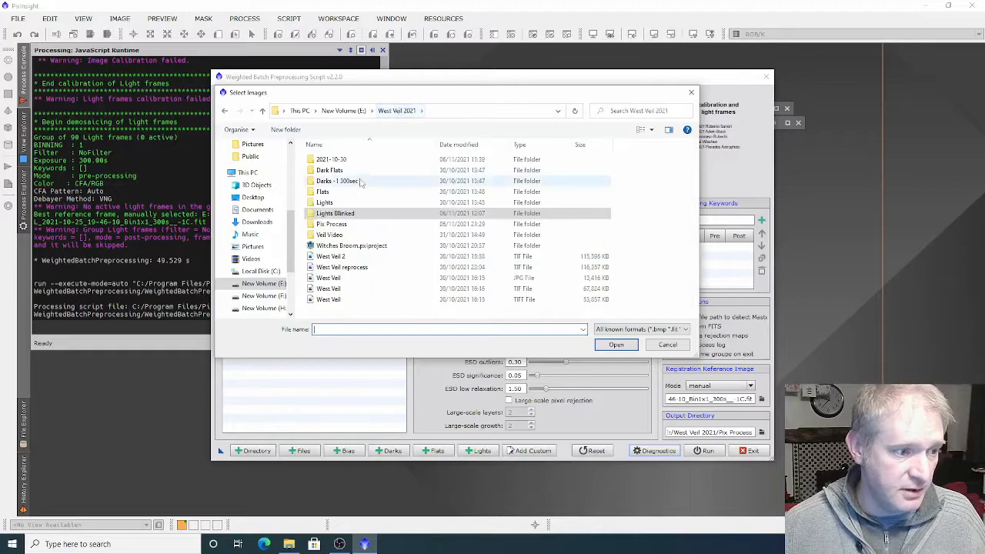
pyautogui.doubleClick(323, 192)
pyautogui.click(370, 159)
pyautogui.scroll(-5, 410, 300)
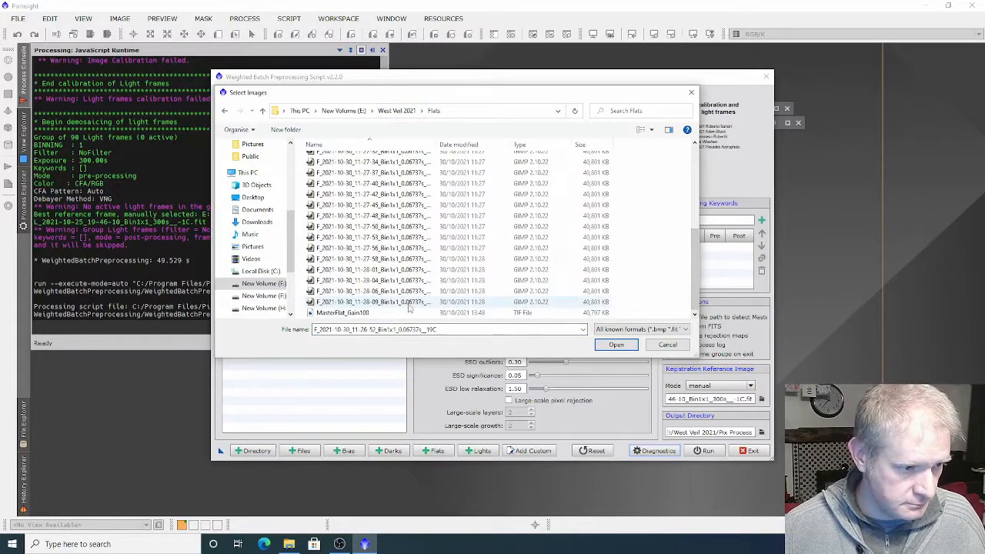
pyautogui.keyDown('shift'); pyautogui.click(410, 304); pyautogui.keyUp('shift')
pyautogui.click(609, 347)
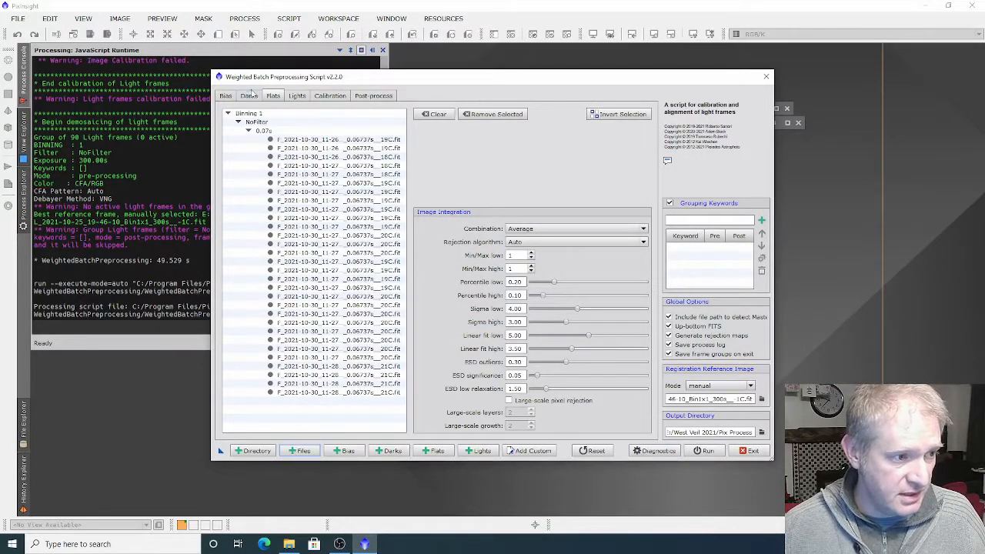
# Add the 300-second dark frames from the Darks -1 300sec folder to the script, leaving out the master dark
pyautogui.click(248, 96)
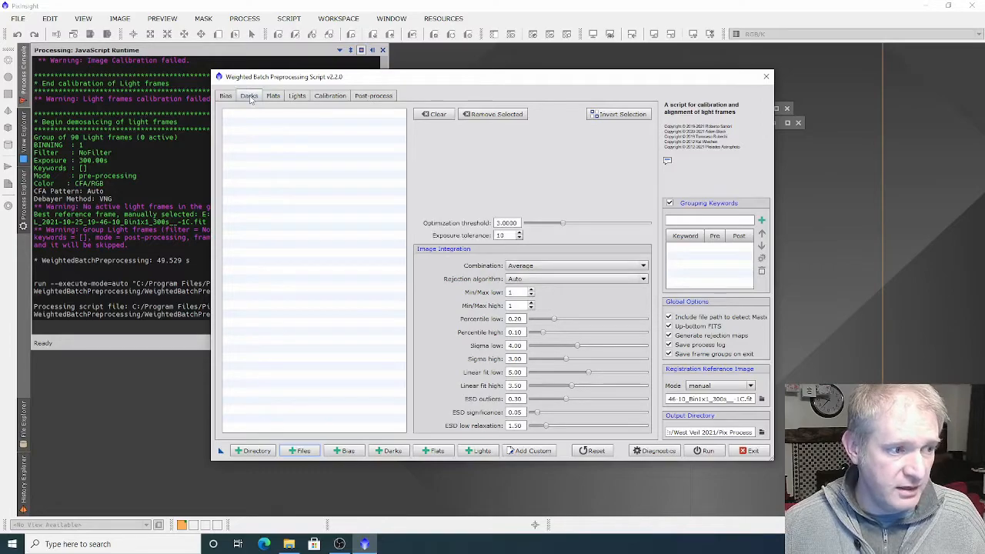
pyautogui.click(295, 451)
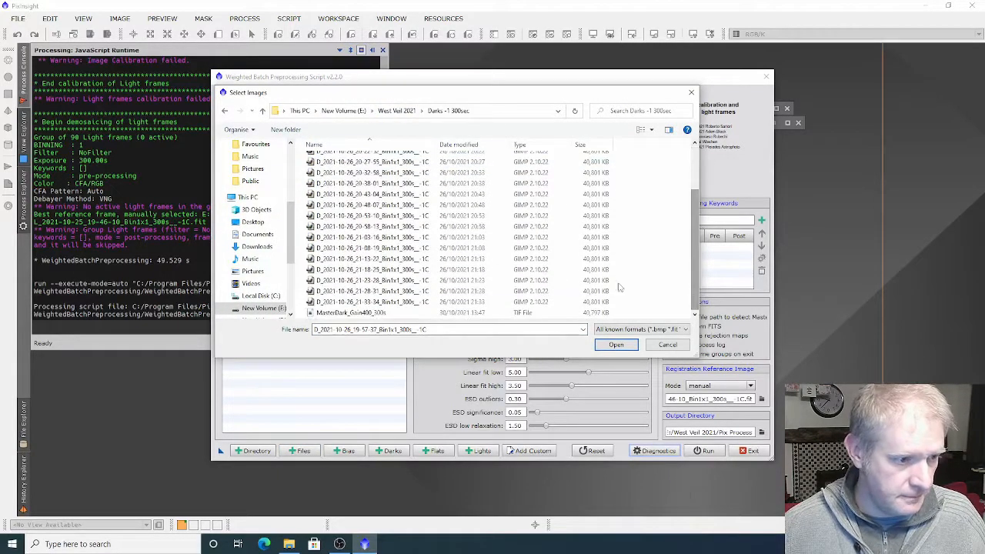
pyautogui.click(617, 344)
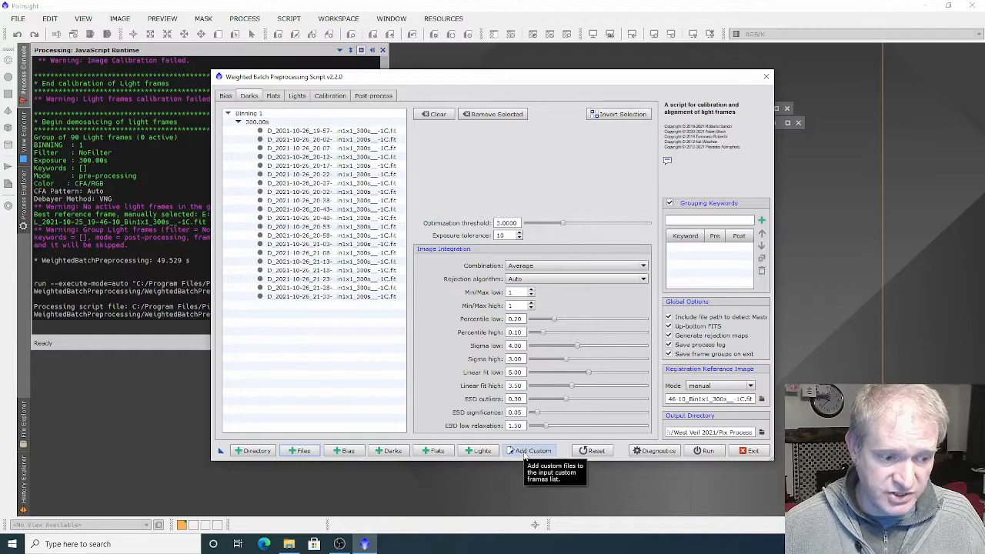
# Load the frames from the Dark Flats folder as custom frames, leaving out the MasterDarkFlat_Gain100_0s file
pyautogui.click(525, 455)
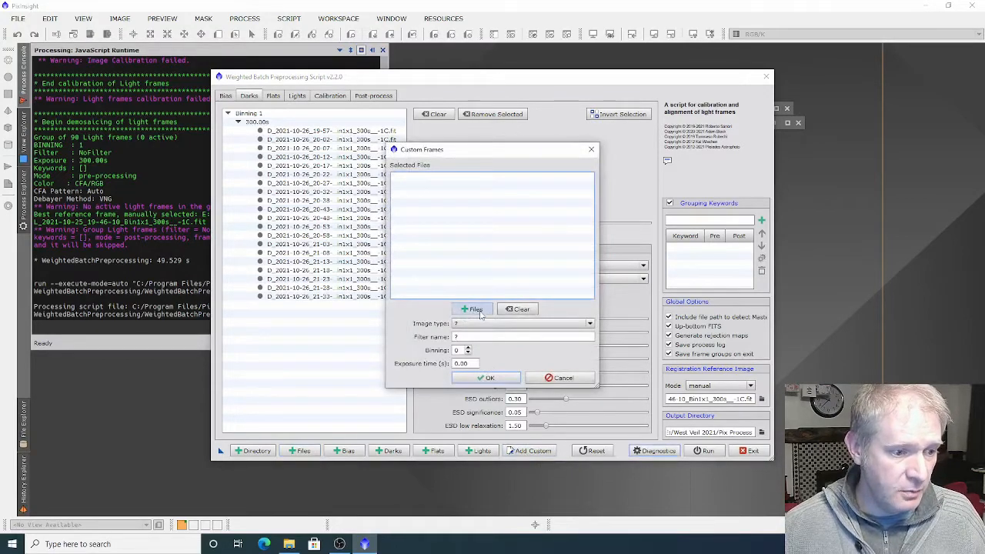
pyautogui.click(474, 310)
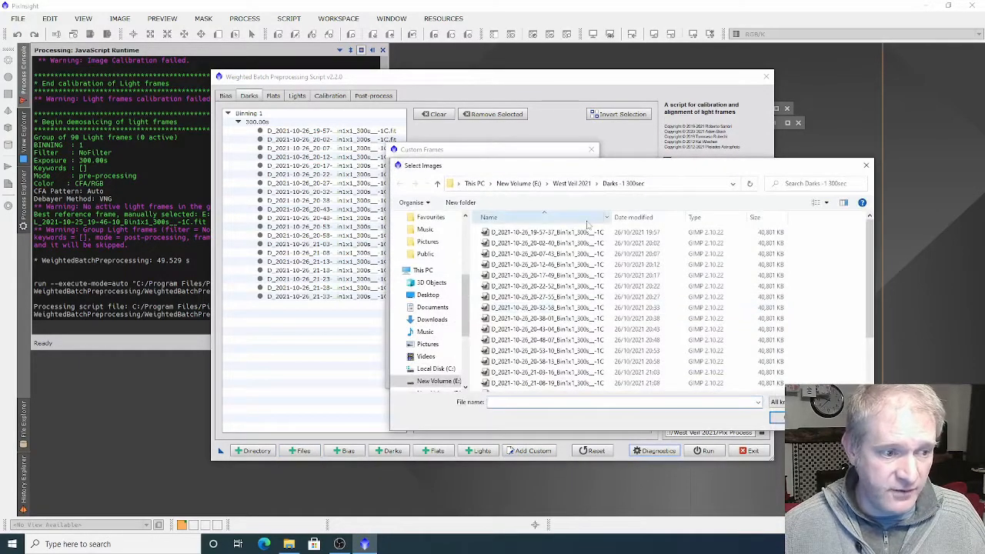
pyautogui.click(571, 184)
pyautogui.doubleClick(505, 243)
pyautogui.click(505, 233)
pyautogui.scroll(-10, 523, 347)
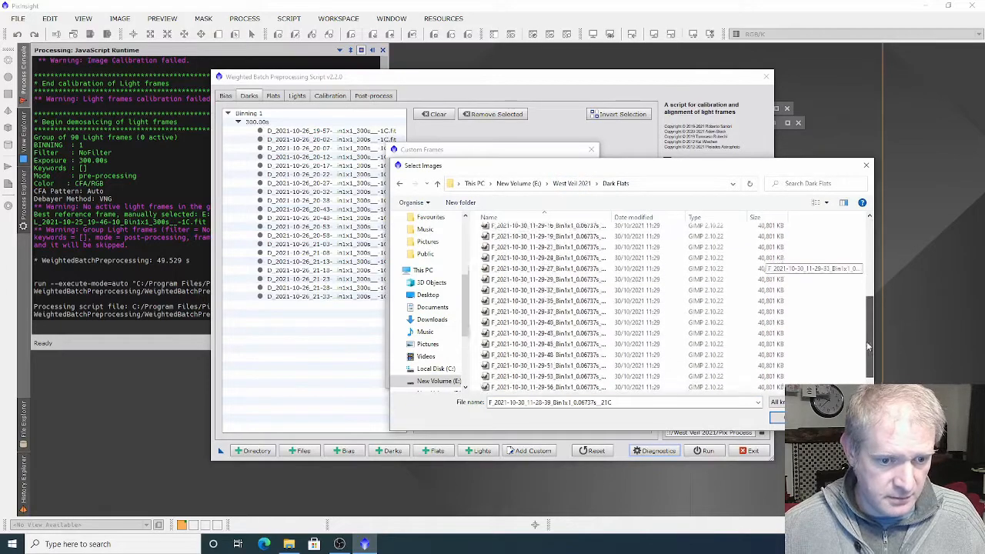
pyautogui.keyDown('shift'); pyautogui.click(525, 375); pyautogui.keyUp('shift')
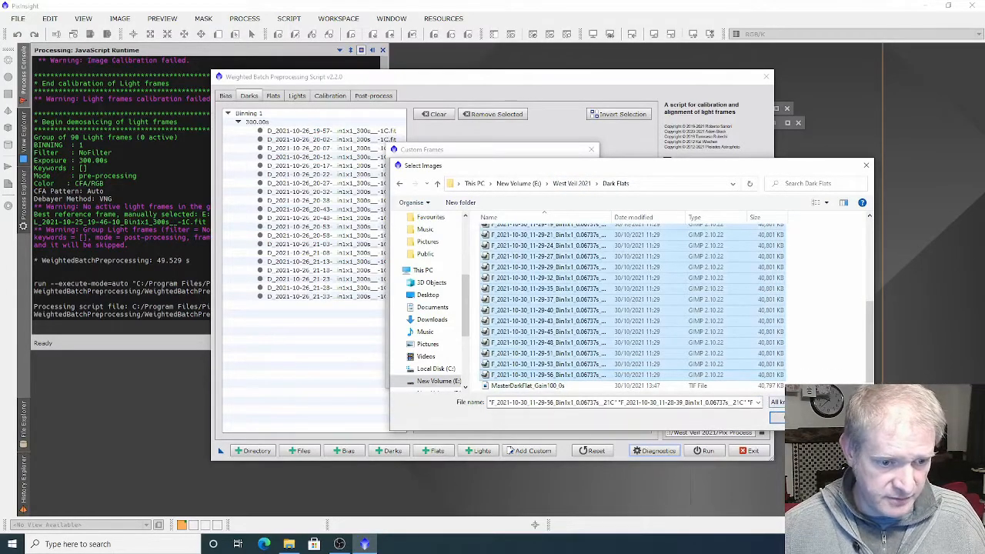
pyautogui.press('Return')
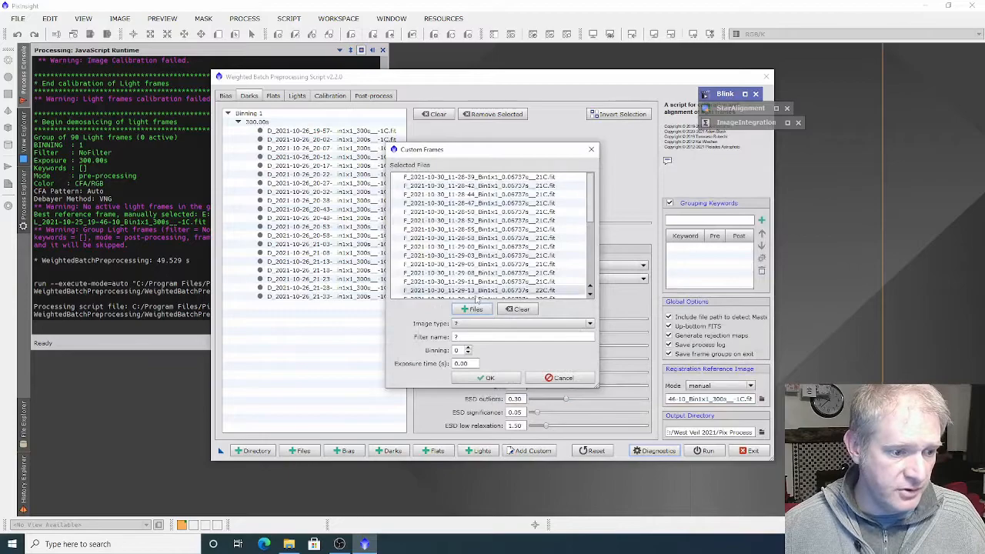
# Set the custom frames' image type to Dark frame with exposure time 0.06737 s, and add them to the script
pyautogui.click(528, 324)
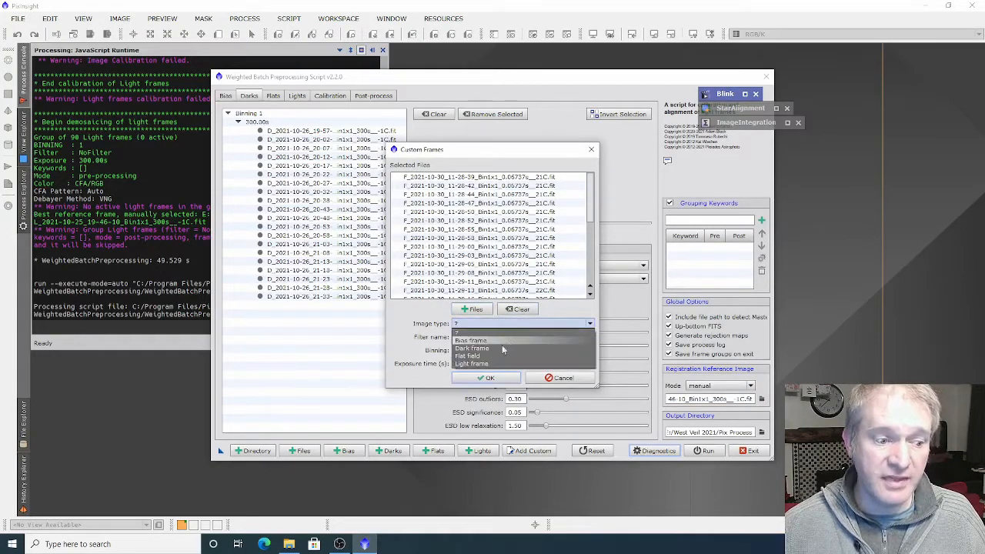
pyautogui.click(493, 347)
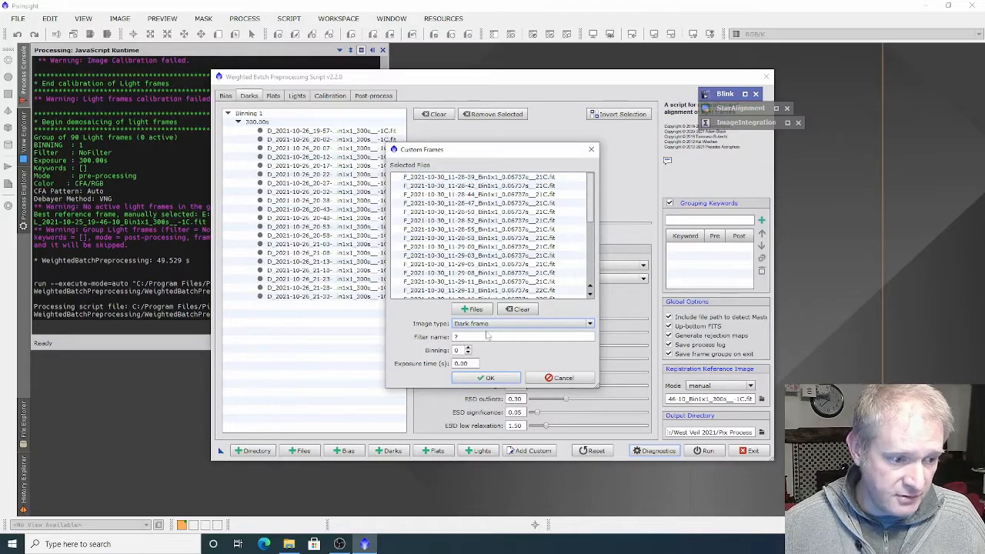
pyautogui.click(471, 362)
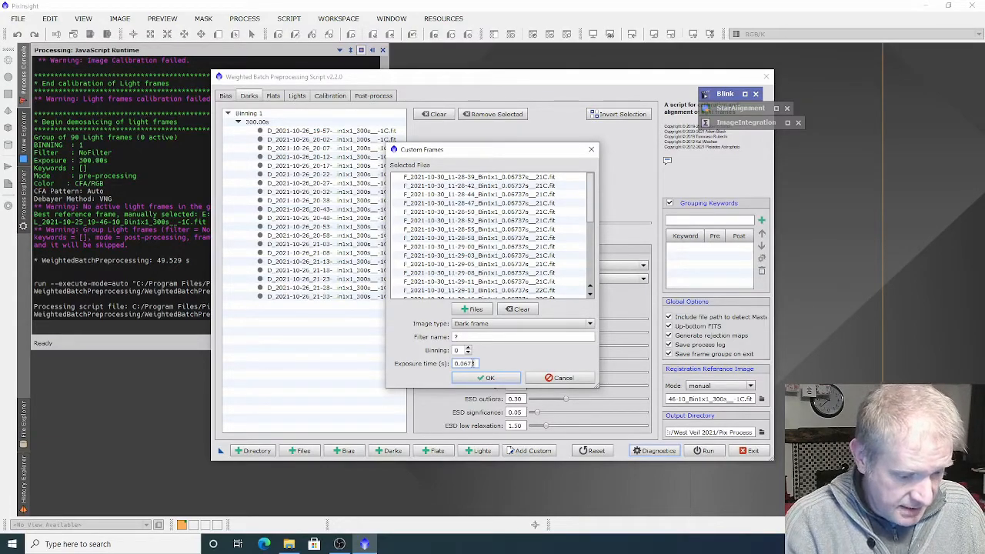
pyautogui.click(486, 378)
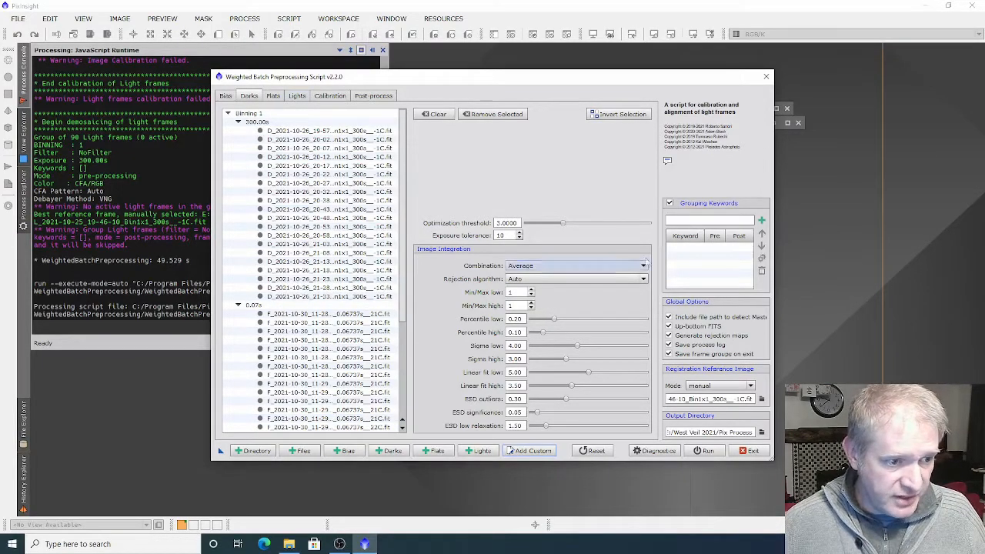
# Check the loaded flat and light frame lists and run the script's diagnostics on the current setup
pyautogui.click(273, 98)
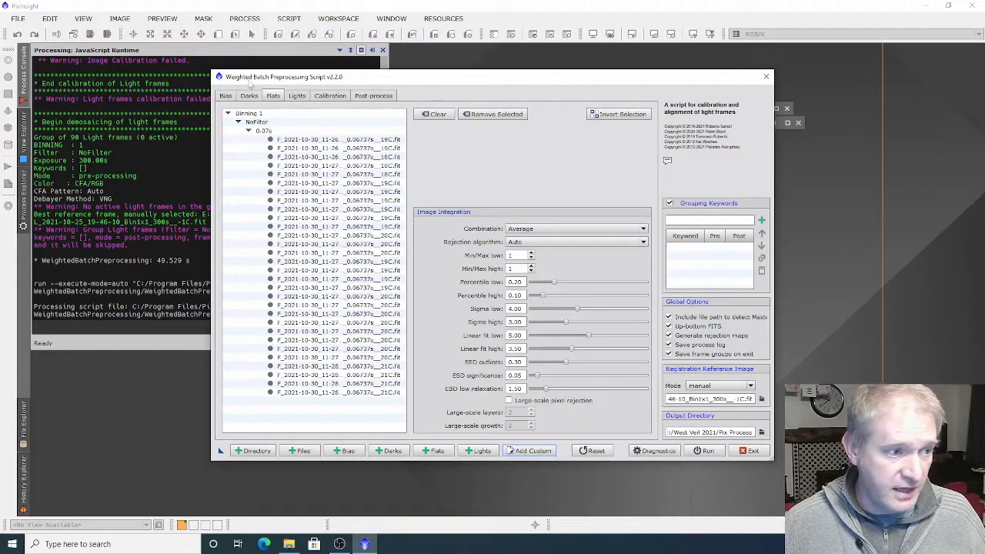
pyautogui.click(297, 97)
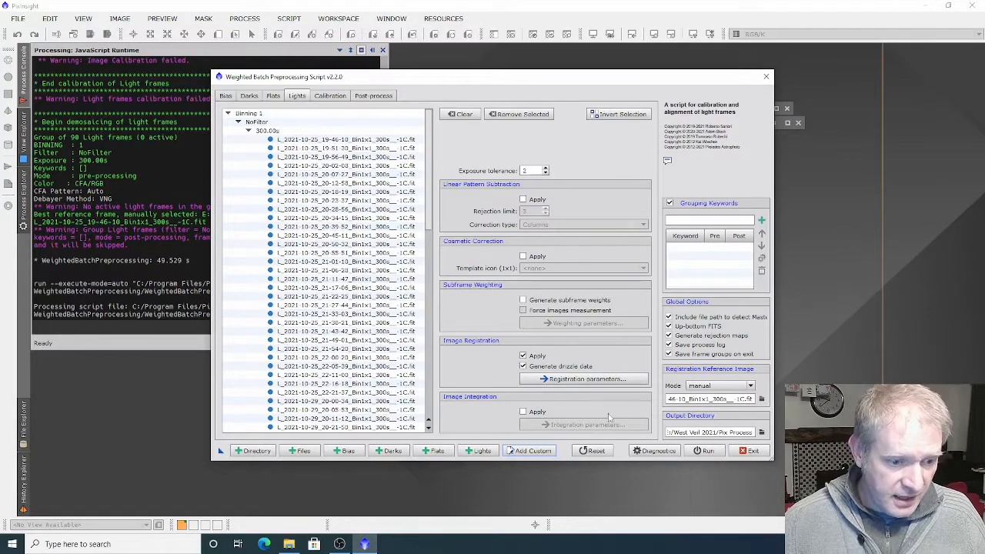
pyautogui.click(653, 451)
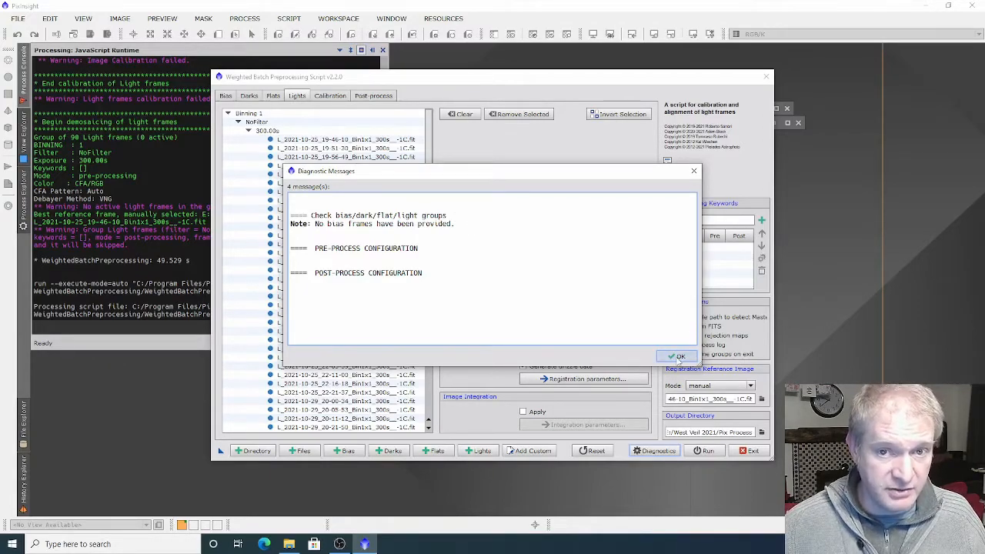
pyautogui.click(678, 358)
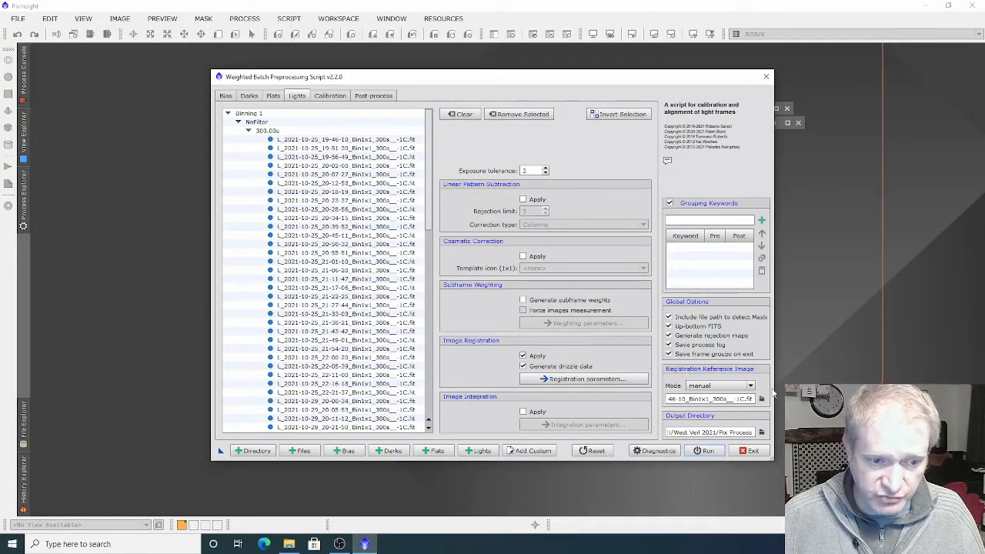
# Pick L_2021-10-25_19-46-10_Bin1x1_300s__-1C from the Lights Blinked folder as registration reference image, and set the reference mode to auto
pyautogui.click(761, 399)
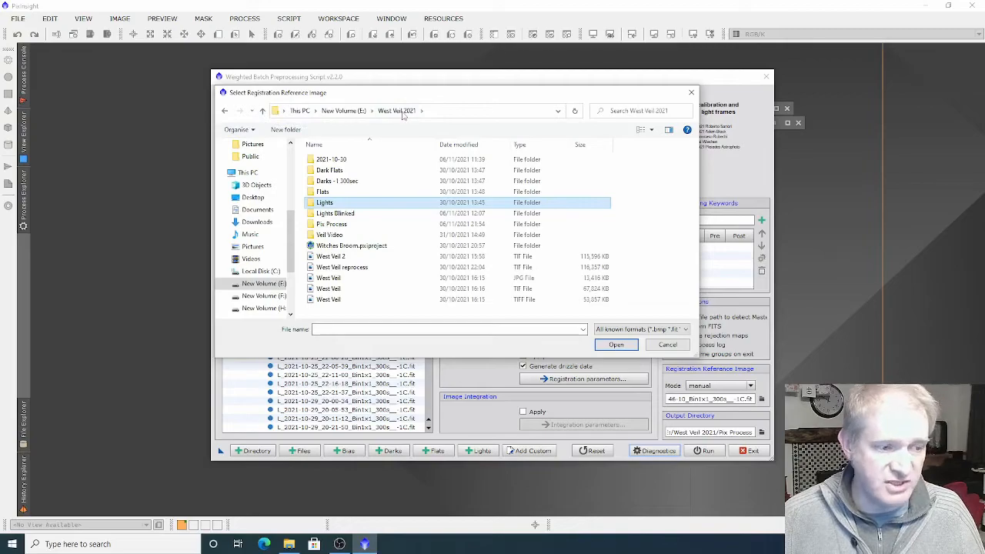
pyautogui.doubleClick(337, 214)
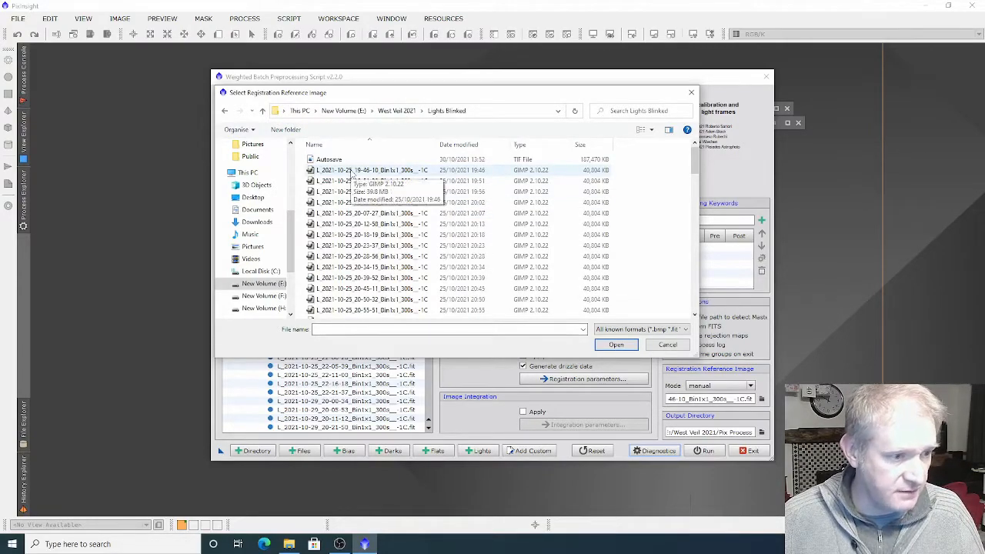
pyautogui.click(350, 170)
pyautogui.click(620, 345)
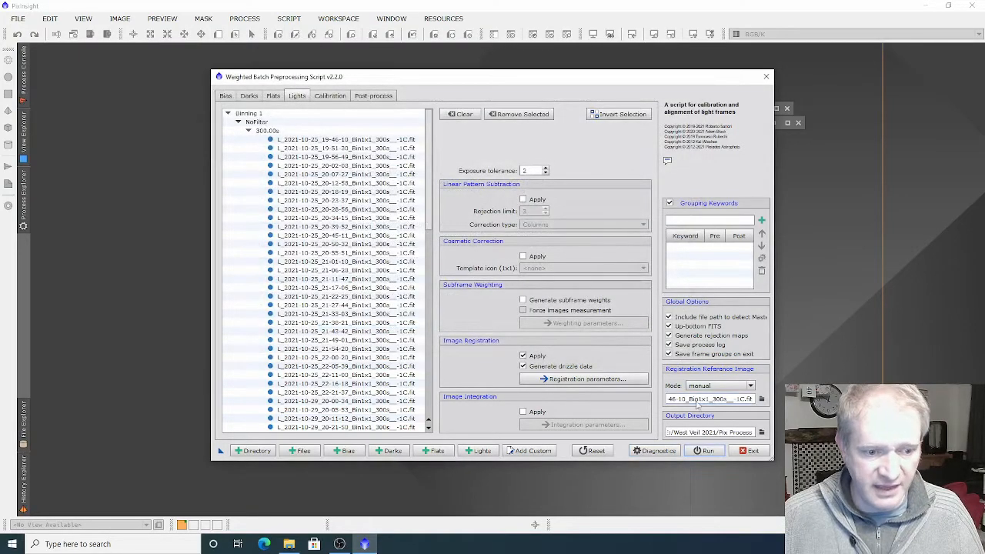
pyautogui.click(720, 385)
pyautogui.click(696, 402)
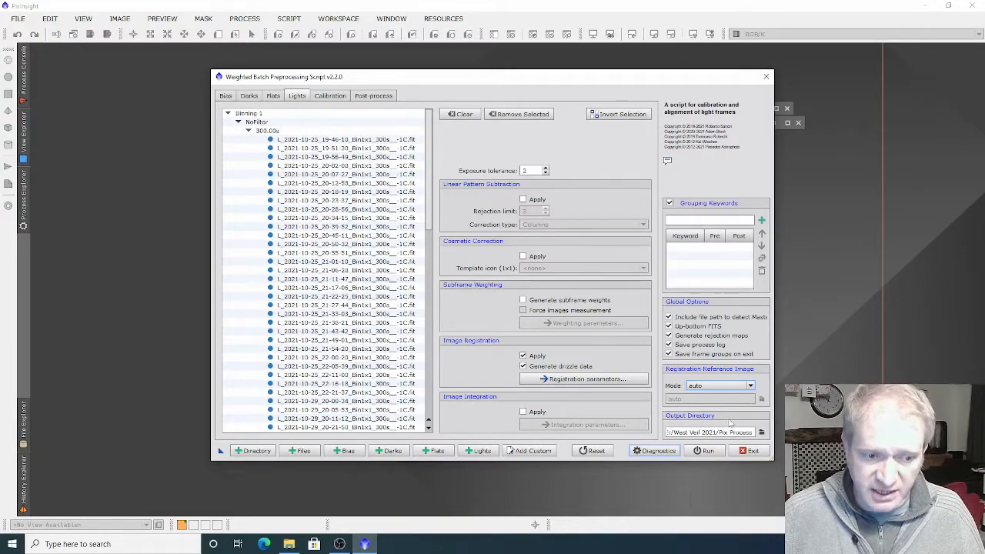
# Set the output directory to the Pix Process folder, run the preprocessing script and dismiss its final report
pyautogui.click(760, 432)
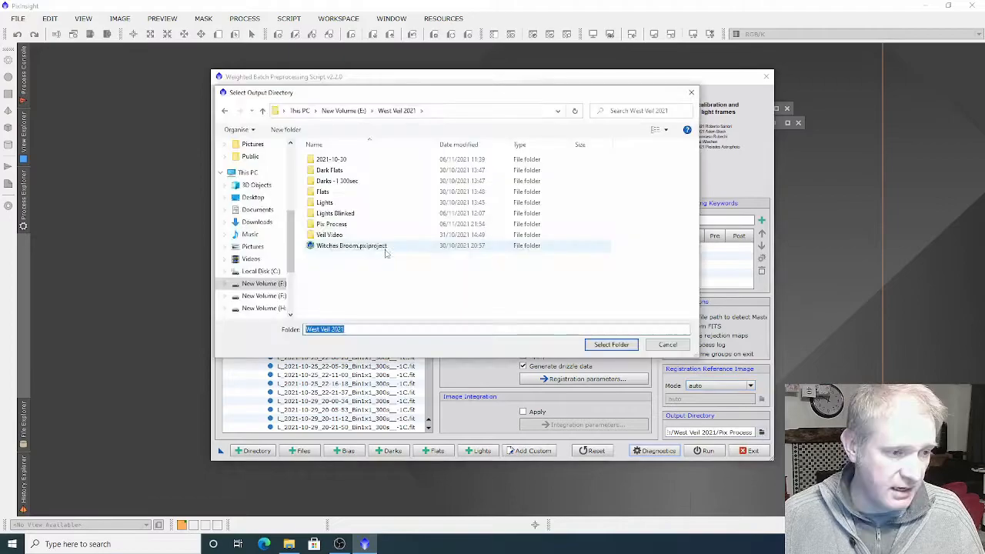
pyautogui.click(320, 228)
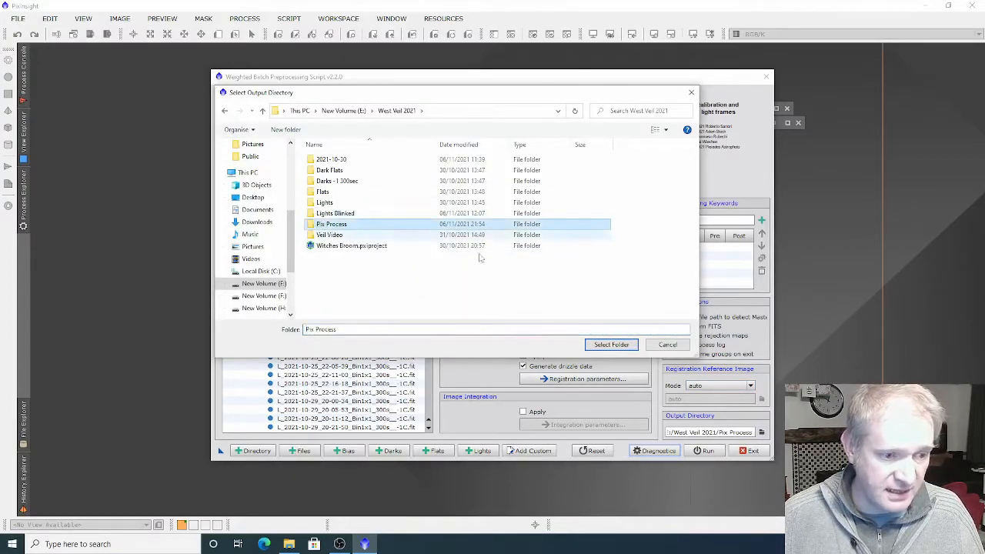
pyautogui.click(608, 345)
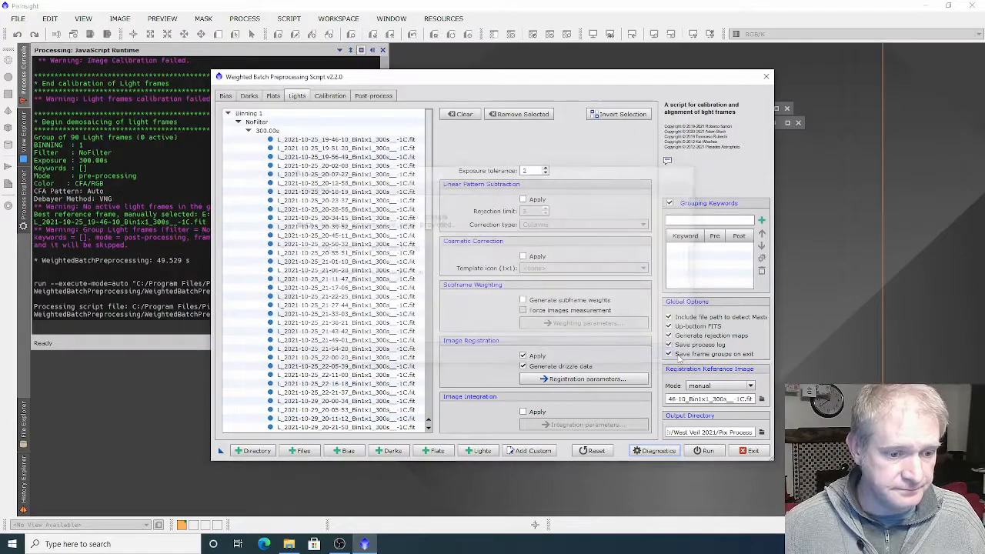
pyautogui.click(705, 451)
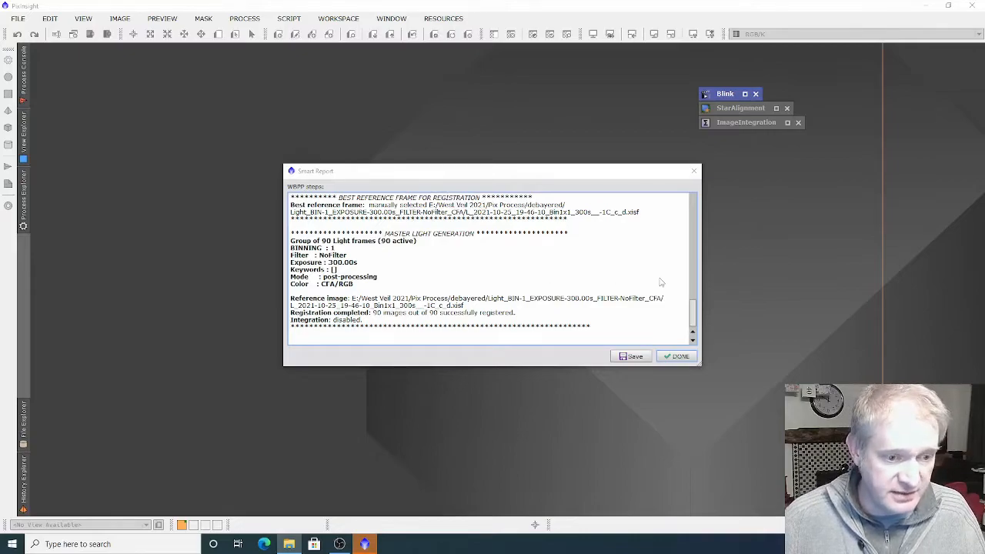
pyautogui.click(680, 356)
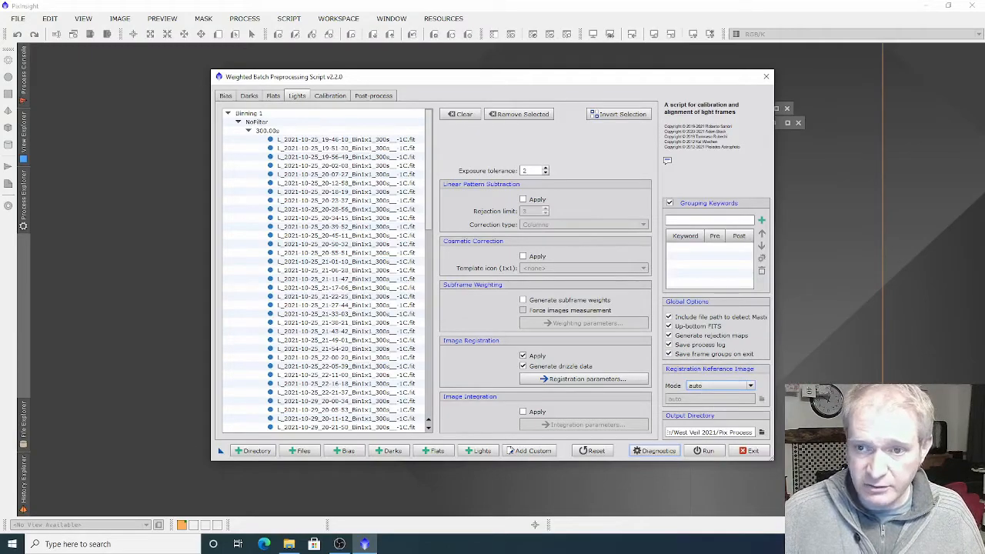
# Switch to File Explorer and inspect the script's output subfolders inside West Veil 2021's Pix Process folder
pyautogui.click(289, 544)
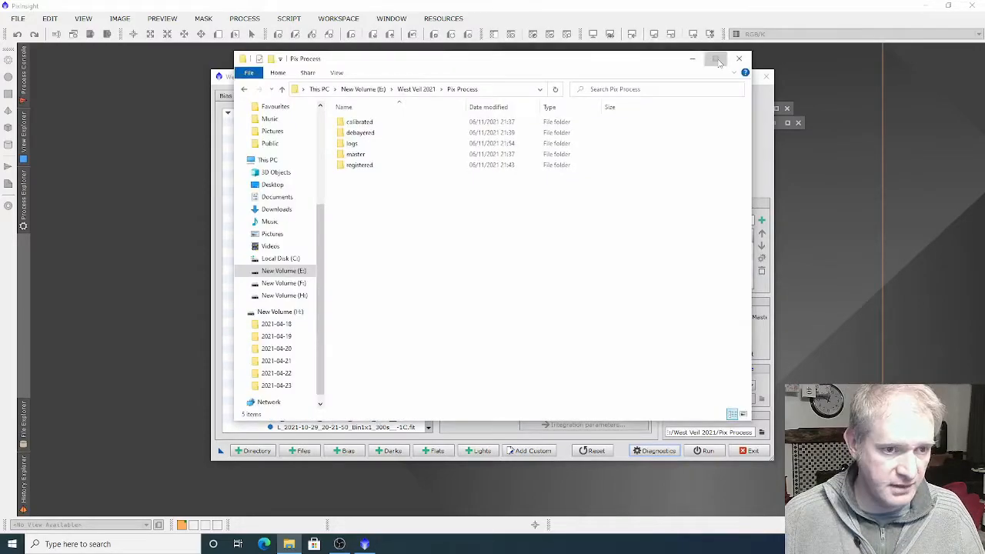
pyautogui.click(715, 59)
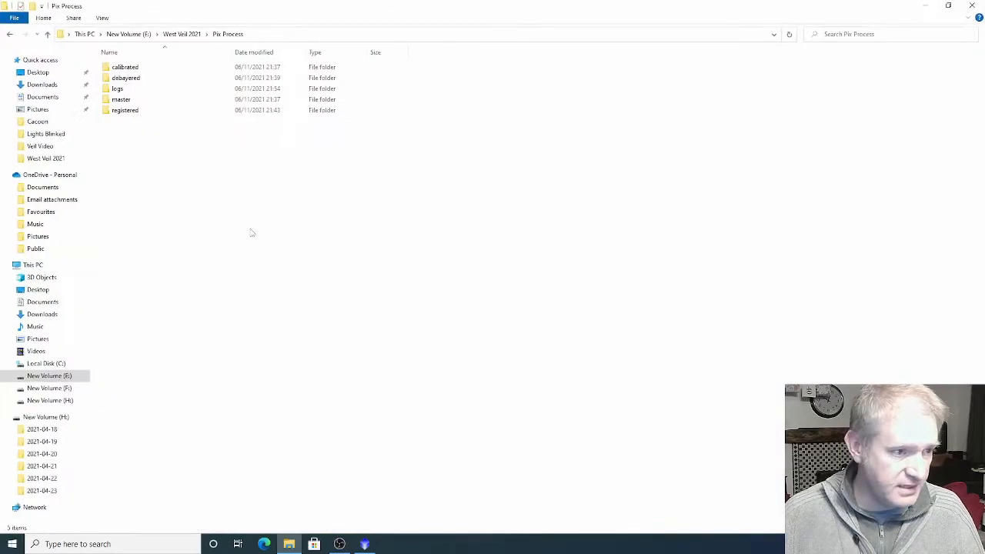
pyautogui.click(184, 36)
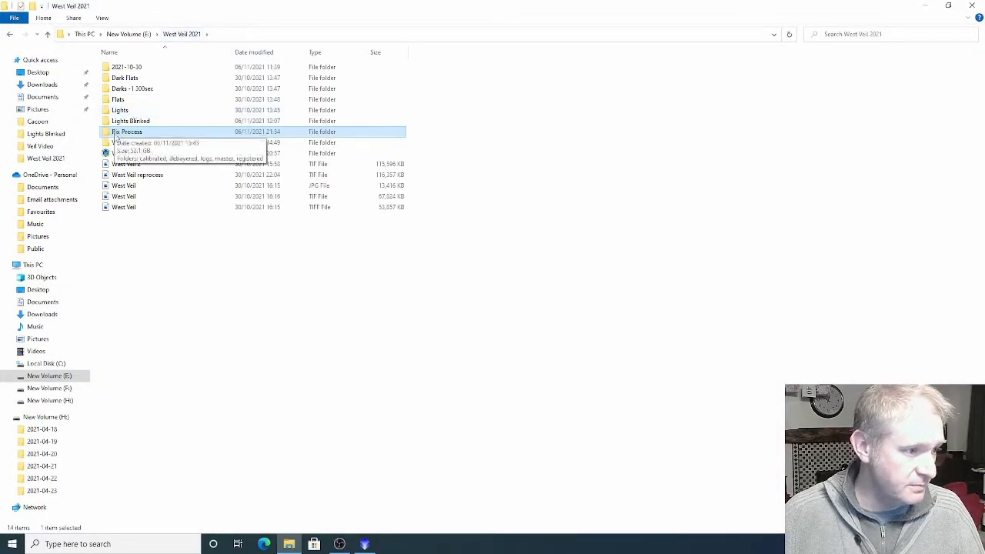
pyautogui.doubleClick(131, 131)
pyautogui.click(144, 69)
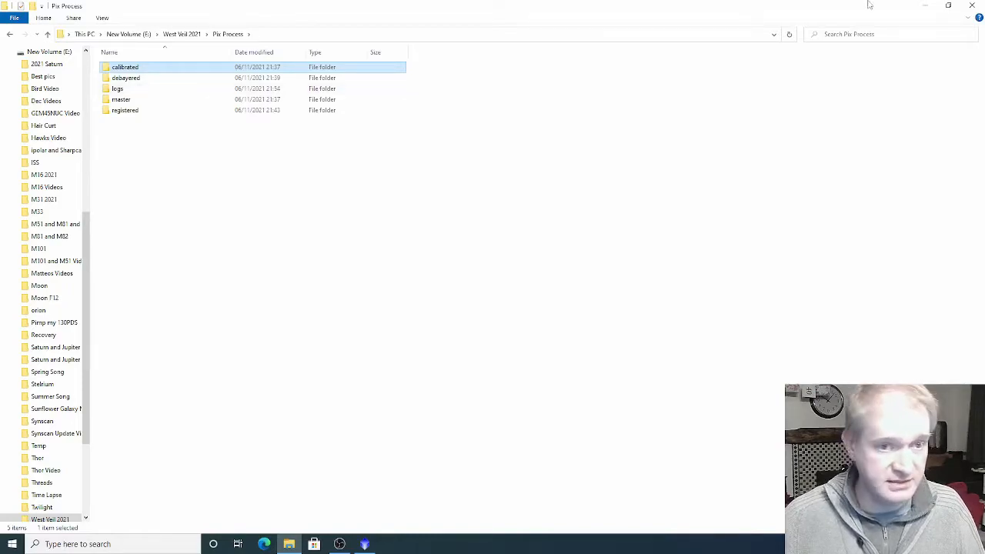
pyautogui.click(925, 5)
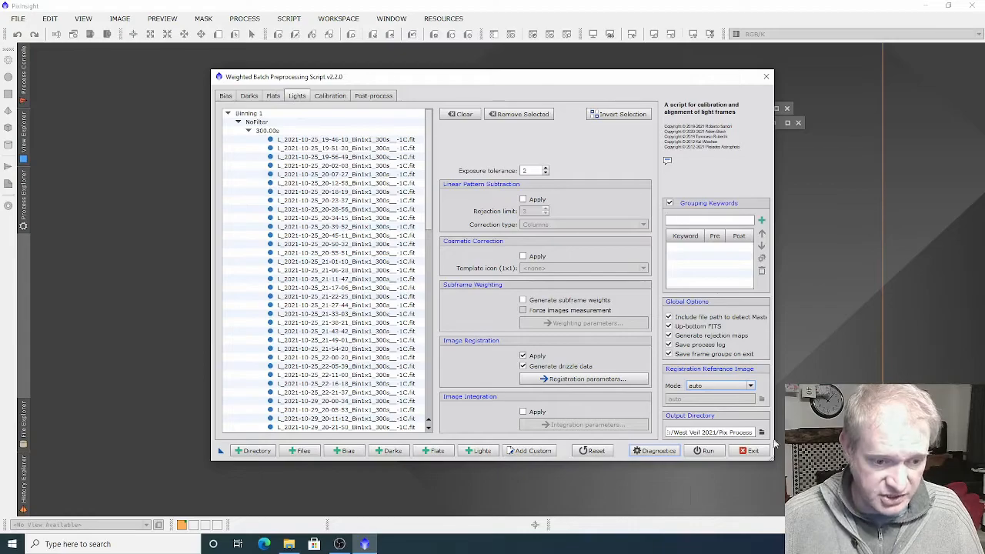
# Exit the preprocessing script and open the StarAlignment process
pyautogui.click(750, 451)
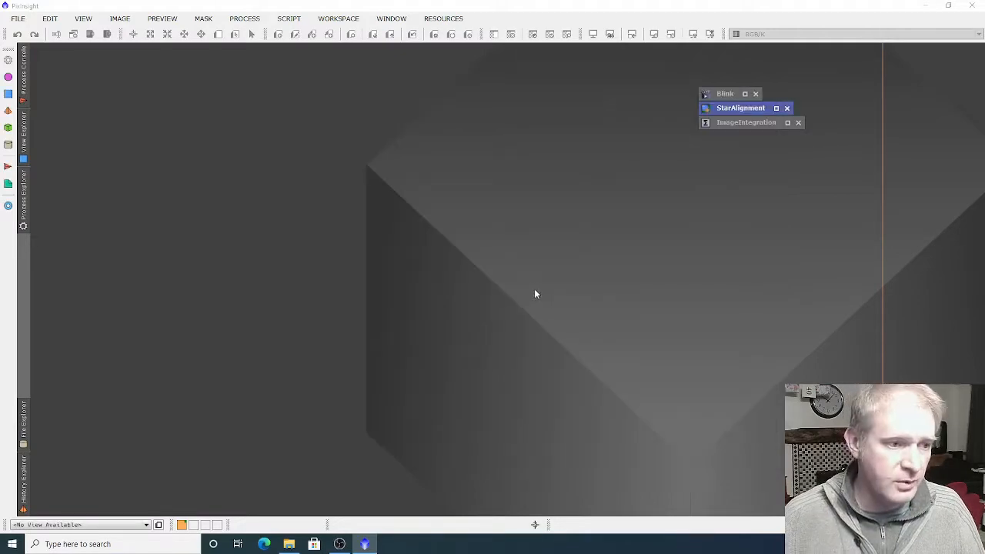
pyautogui.doubleClick(724, 109)
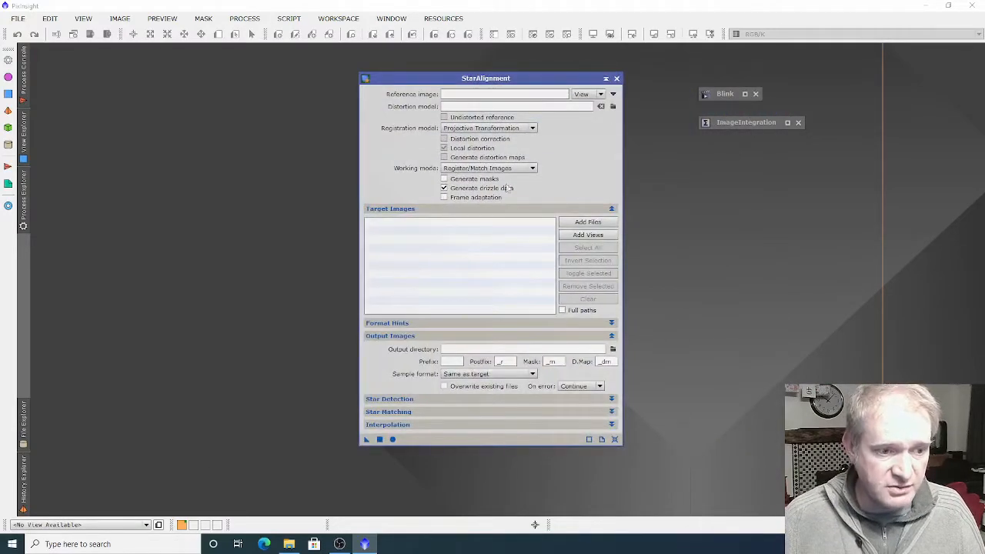
pyautogui.click(586, 222)
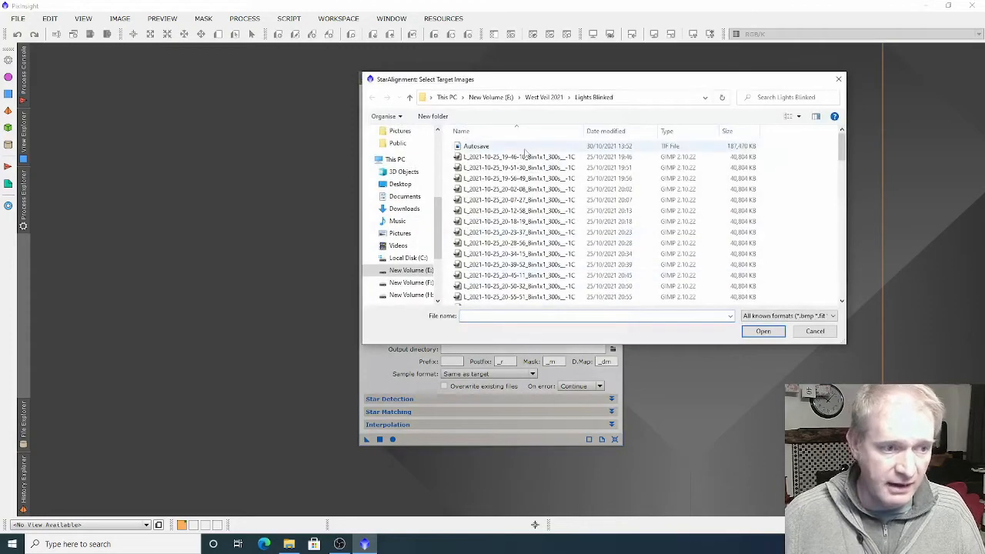
pyautogui.press('Escape')
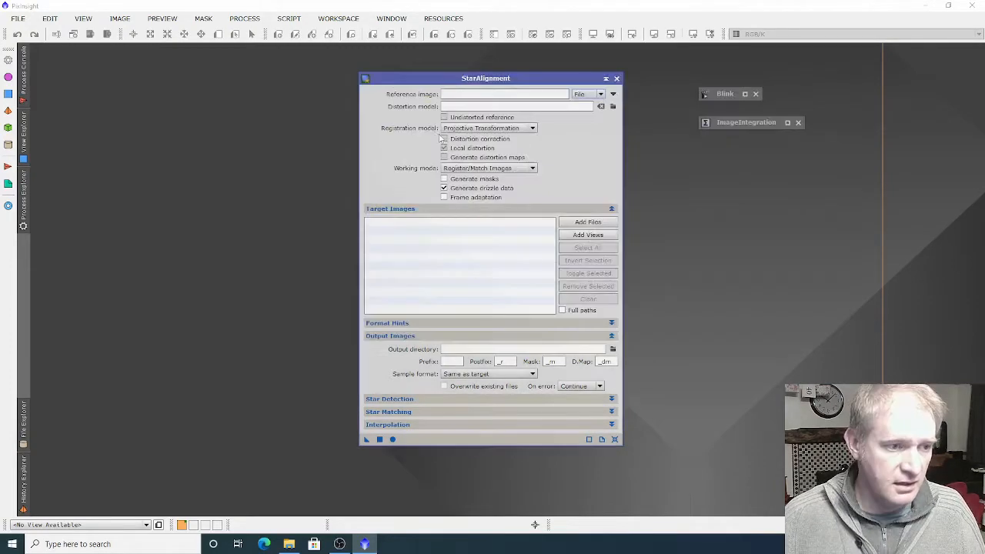
# Set StarAlignment's reference image to the file L_2021-10-25_19-46-10_Bin1x1_300s__-1C_c_d from the Light subfolder of Pix Process's debayered folder
pyautogui.click(602, 96)
pyautogui.click(580, 104)
pyautogui.click(614, 93)
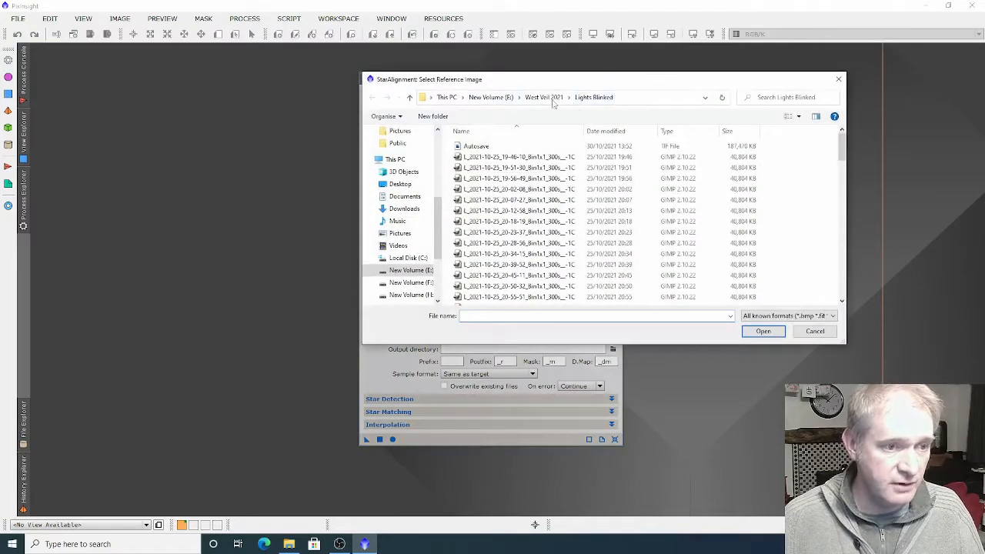
pyautogui.click(546, 97)
pyautogui.doubleClick(468, 211)
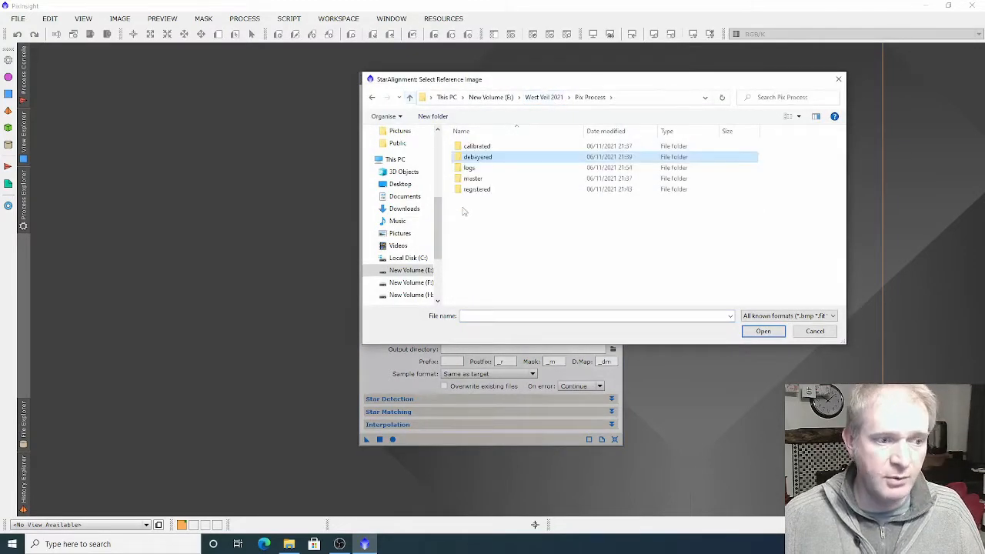
pyautogui.doubleClick(466, 158)
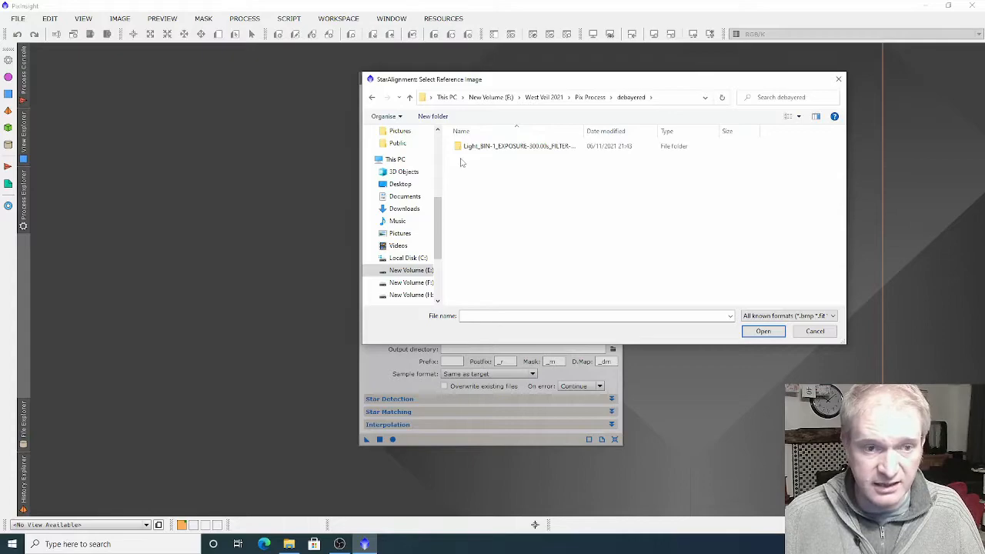
pyautogui.doubleClick(471, 146)
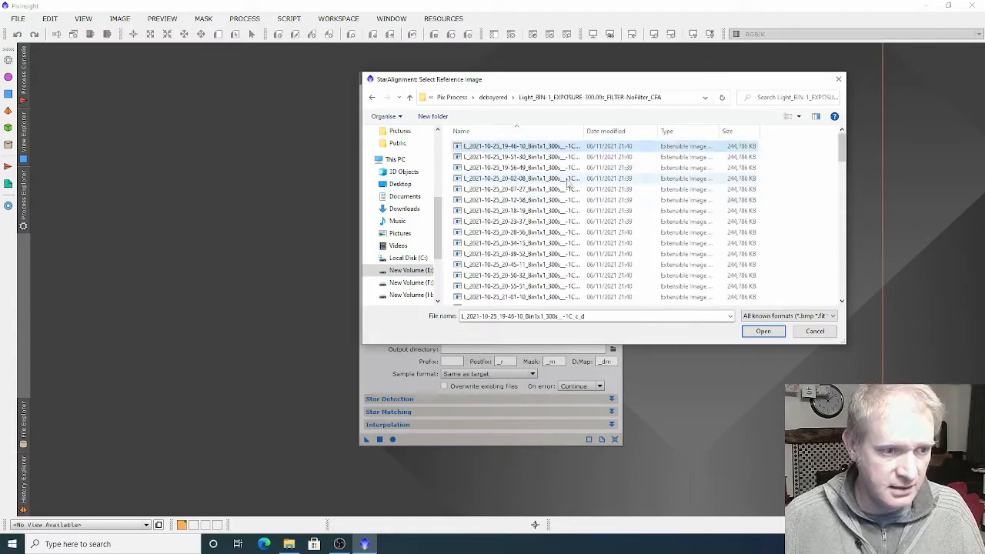
pyautogui.click(762, 332)
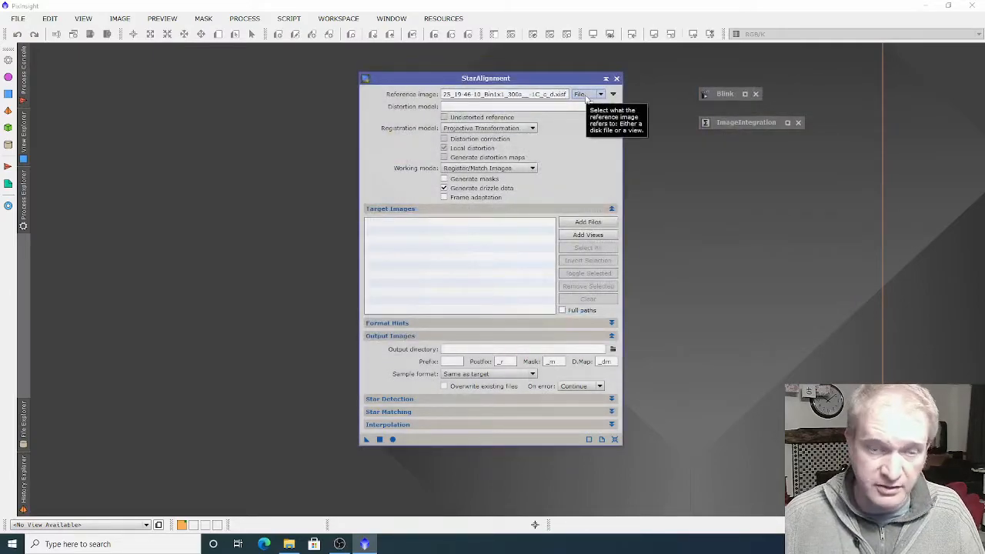
# Add all debayered light frames from the Light_BIN-1_EXPOSURE-300.00s_FILTER-NoFilter_CFA folder as StarAlignment target images
pyautogui.click(588, 223)
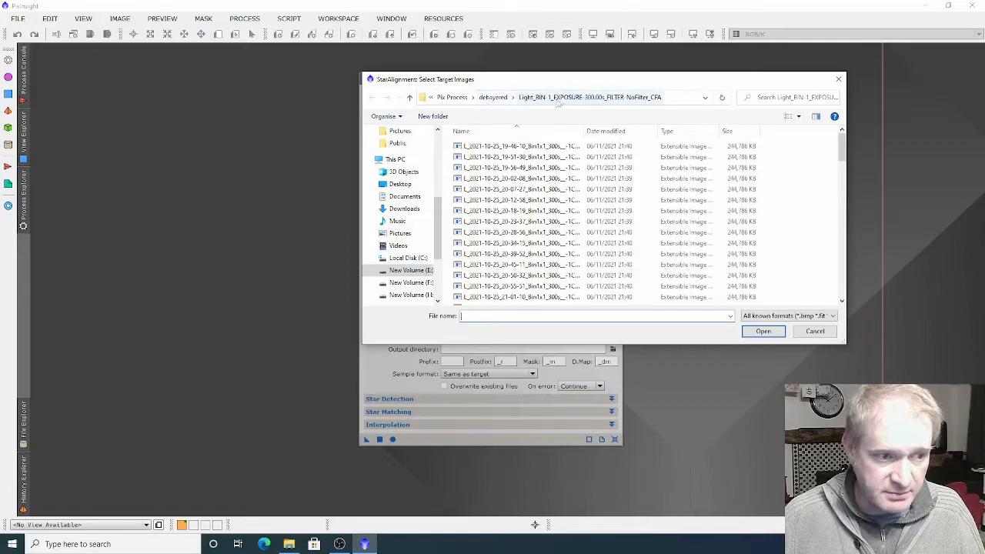
pyautogui.click(523, 146)
pyautogui.hotkey('ctrl', 'a')
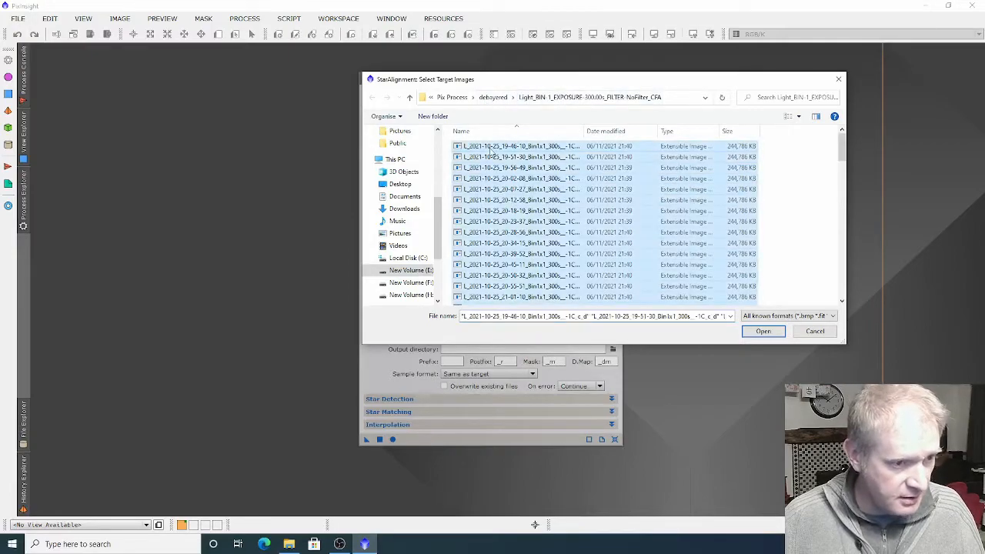
pyautogui.click(762, 330)
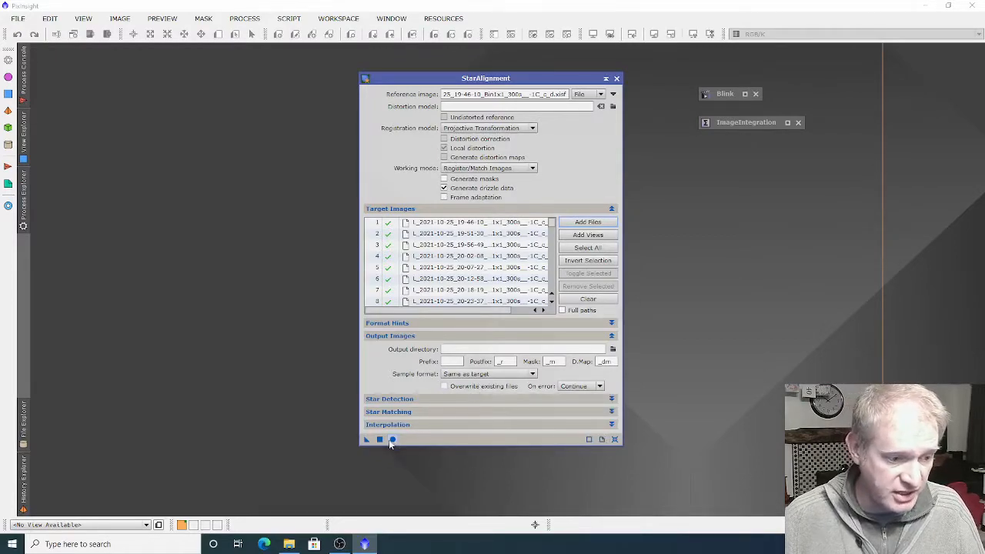
# Reset StarAlignment and browse to the Pix Process folder in West Veil 2021 for its output directory
pyautogui.click(614, 439)
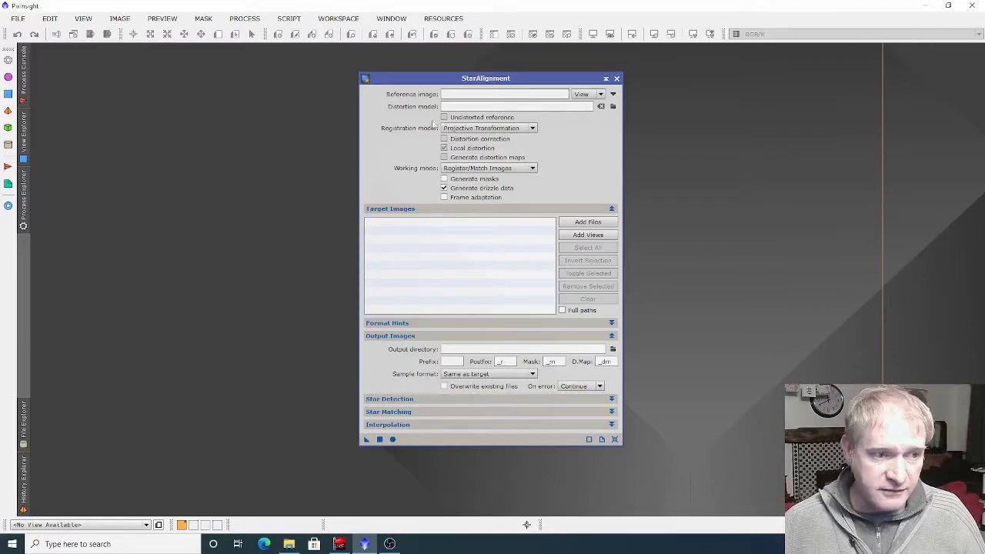
pyautogui.moveTo(524, 80); pyautogui.dragTo(551, 80)
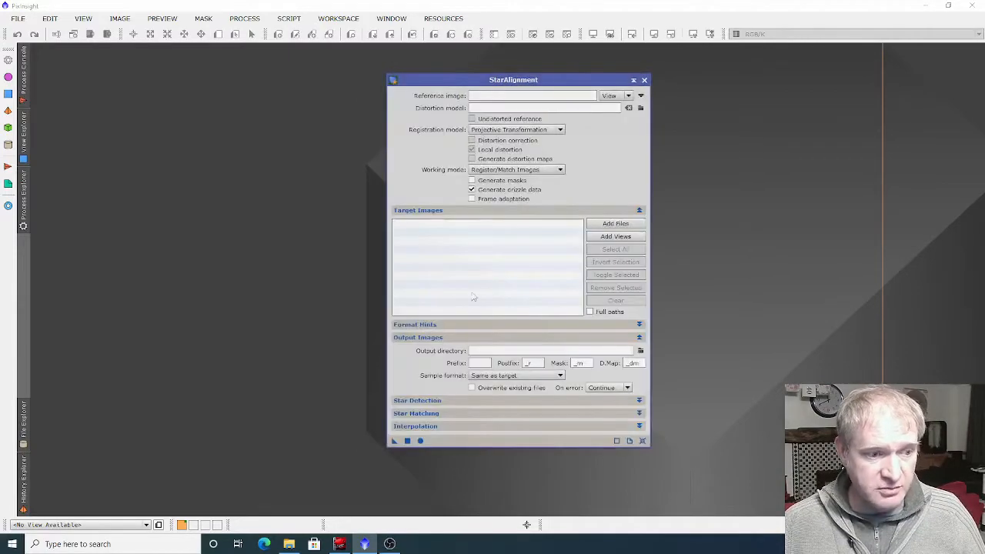
pyautogui.click(641, 351)
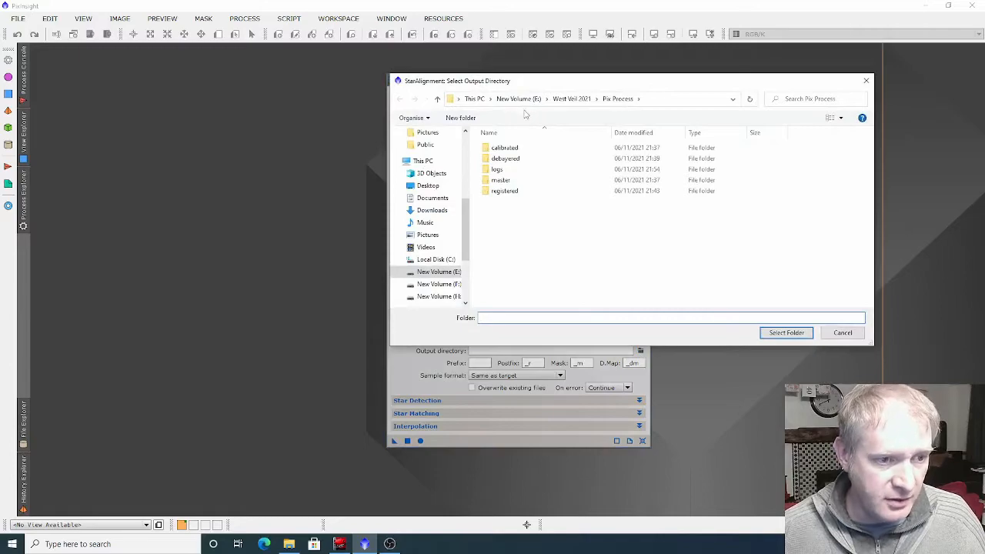
pyautogui.click(437, 98)
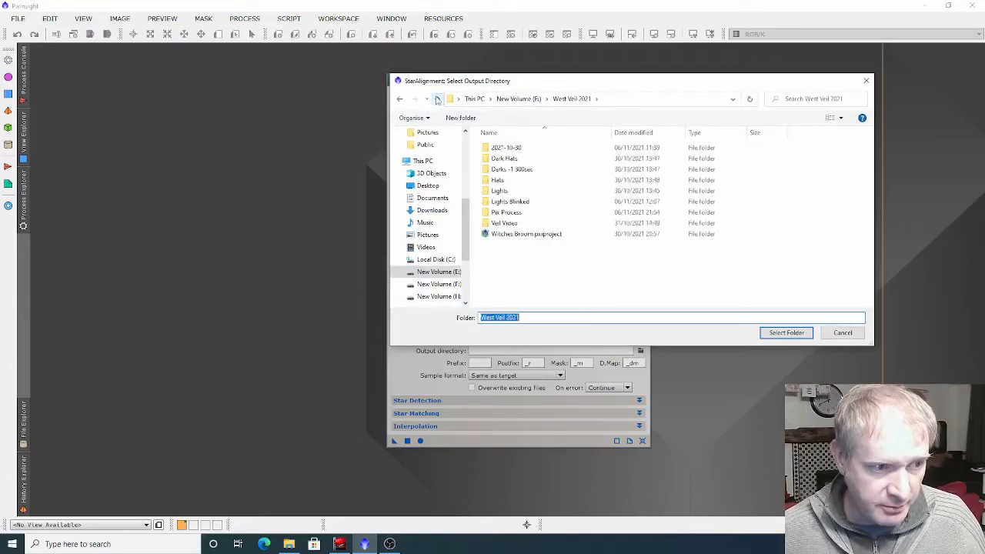
pyautogui.doubleClick(508, 212)
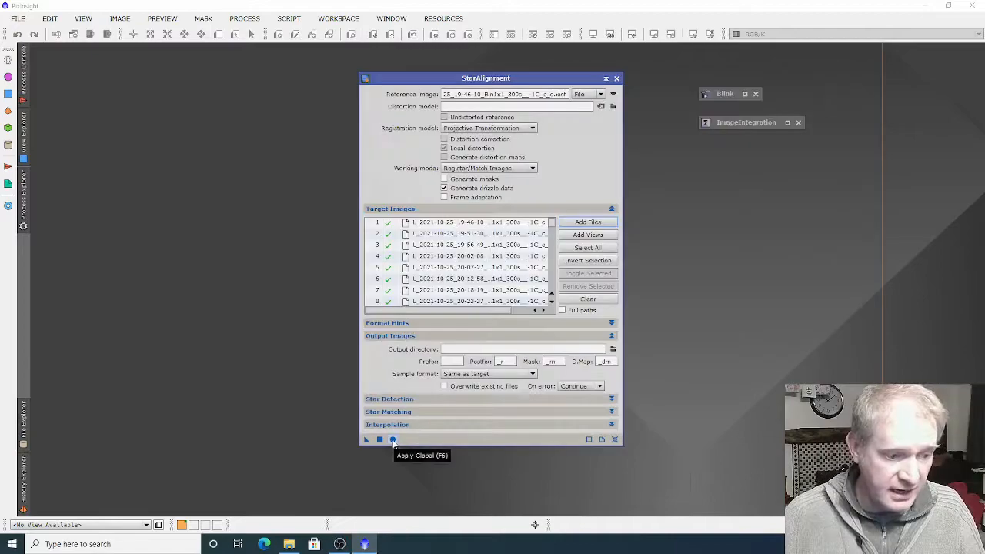
# Run StarAlignment globally on the target frames and check the registered and drizzle files in the debayered light folder
pyautogui.click(393, 439)
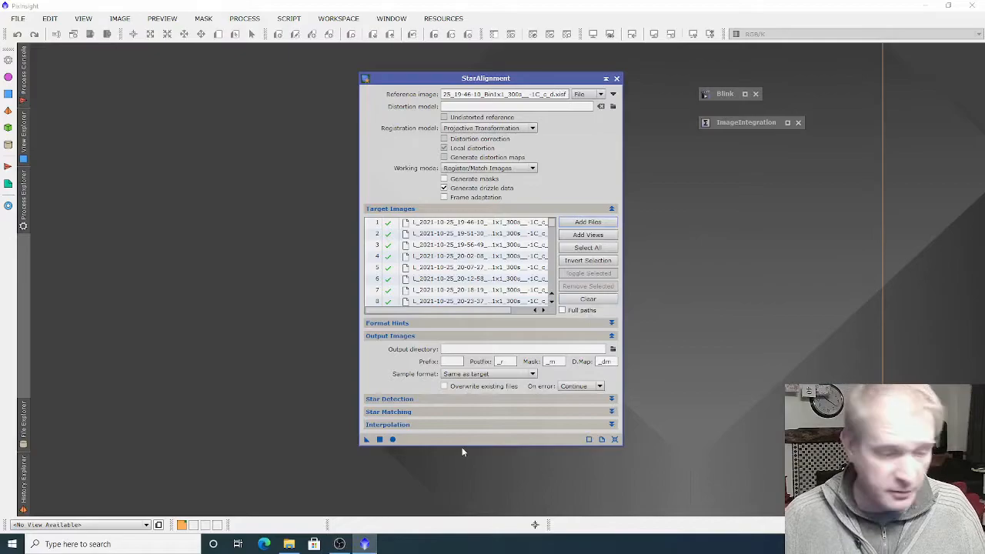
pyautogui.click(288, 544)
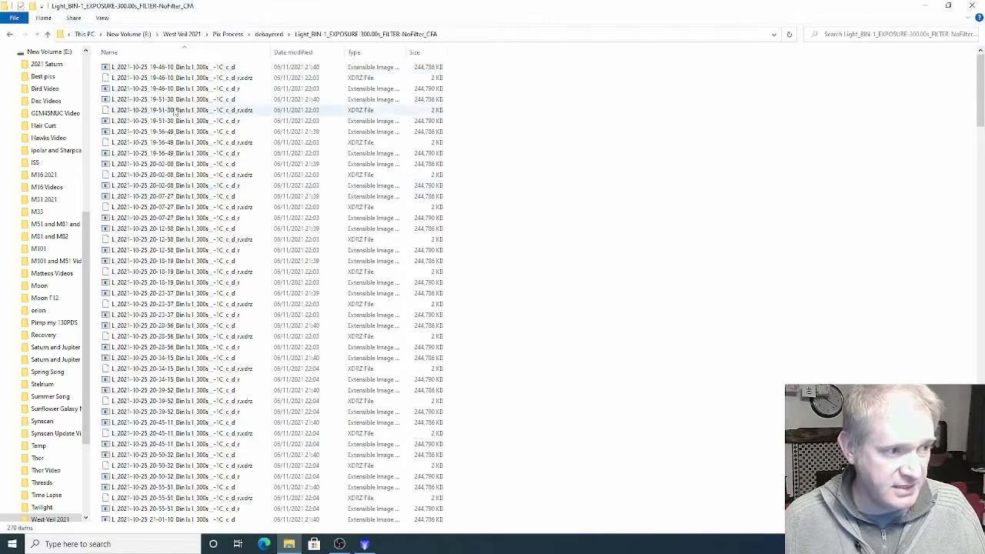
pyautogui.click(233, 79)
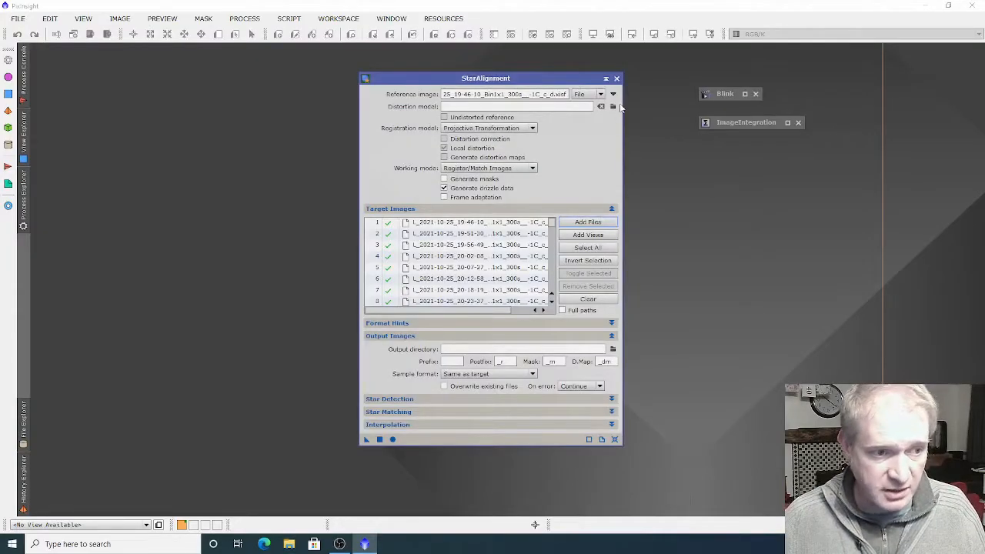
# Add all registered light frames ending in _c_d_r from the debayered Light_BIN-1_EXPOSURE-300.00s_FILTER-NoFilter_CFA folder as ImageIntegration input images
pyautogui.click(605, 79)
pyautogui.doubleClick(762, 122)
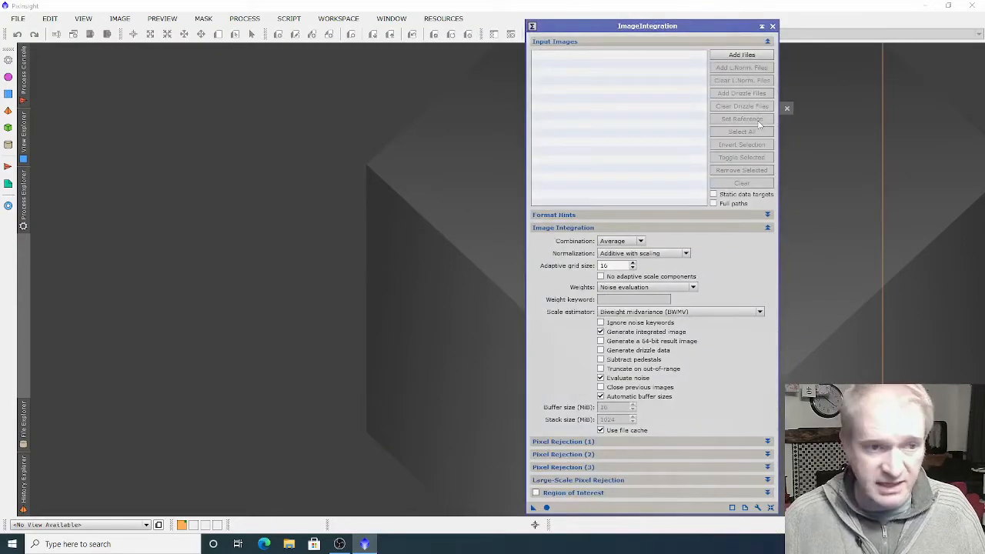
pyautogui.moveTo(672, 26); pyautogui.dragTo(609, 23)
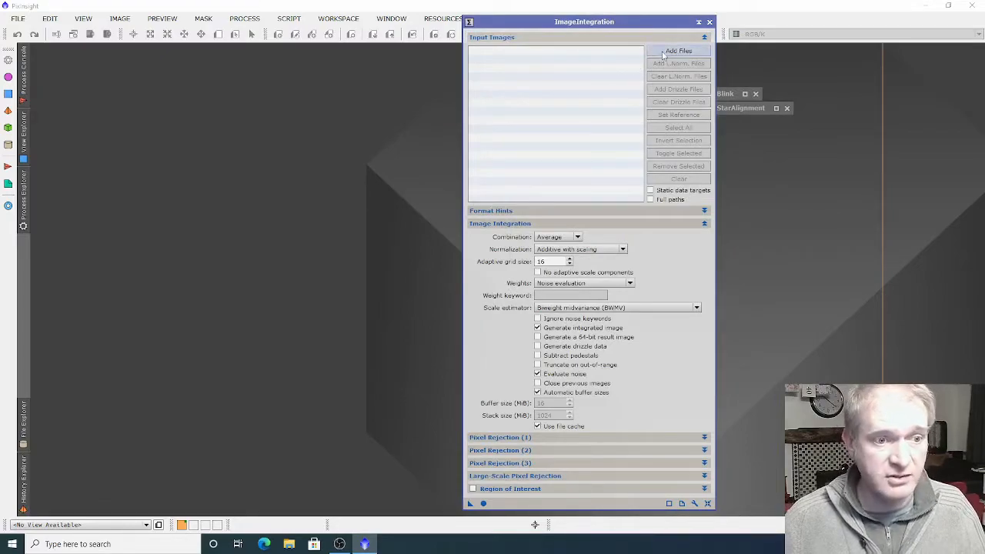
pyautogui.click(663, 54)
pyautogui.click(569, 130)
pyautogui.keyDown('ctrl'); pyautogui.click(569, 151); pyautogui.keyUp('ctrl')
pyautogui.keyDown('ctrl'); pyautogui.click(571, 173); pyautogui.keyUp('ctrl')
pyautogui.keyDown('ctrl'); pyautogui.click(570, 194); pyautogui.keyUp('ctrl')
pyautogui.keyDown('ctrl'); pyautogui.click(569, 216); pyautogui.keyUp('ctrl')
pyautogui.keyDown('ctrl'); pyautogui.click(569, 237); pyautogui.keyUp('ctrl')
pyautogui.keyDown('ctrl'); pyautogui.click(570, 259); pyautogui.keyUp('ctrl')
pyautogui.scroll(-4, 607, 149)
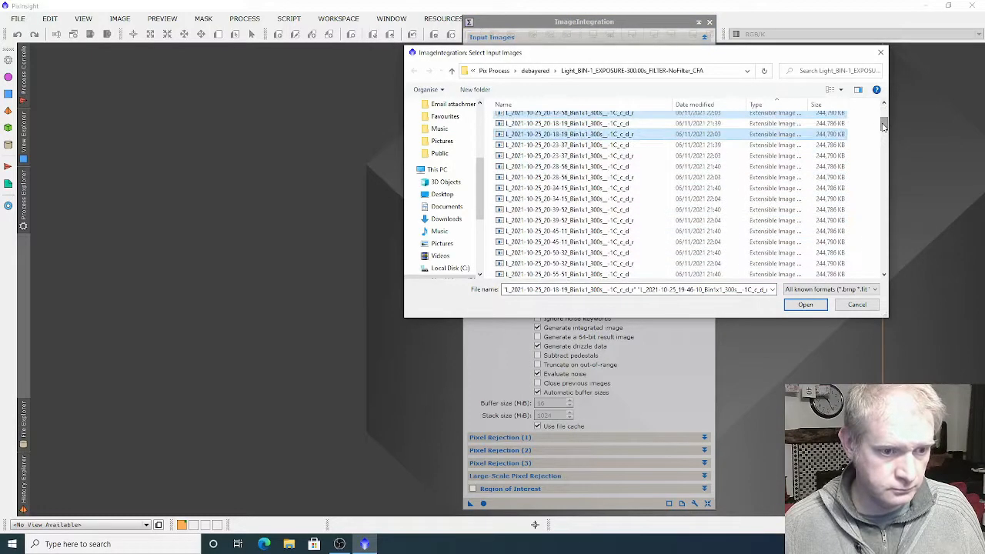
pyautogui.keyDown('ctrl'); pyautogui.click(570, 155); pyautogui.keyUp('ctrl')
pyautogui.keyDown('ctrl'); pyautogui.click(570, 177); pyautogui.keyUp('ctrl')
pyautogui.keyDown('ctrl'); pyautogui.click(569, 199); pyautogui.keyUp('ctrl')
pyautogui.keyDown('ctrl'); pyautogui.click(569, 220); pyautogui.keyUp('ctrl')
pyautogui.keyDown('ctrl'); pyautogui.click(569, 241); pyautogui.keyUp('ctrl')
pyautogui.keyDown('ctrl'); pyautogui.click(570, 264); pyautogui.keyUp('ctrl')
pyautogui.scroll(-4, 570, 263)
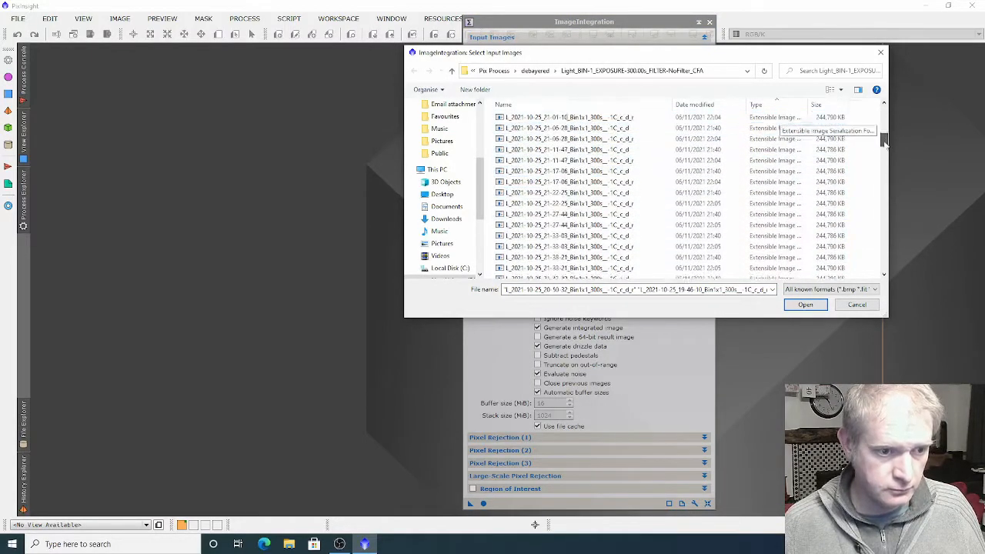
pyautogui.keyDown('ctrl'); pyautogui.click(570, 145); pyautogui.keyUp('ctrl')
pyautogui.keyDown('ctrl'); pyautogui.click(567, 167); pyautogui.keyUp('ctrl')
pyautogui.keyDown('ctrl'); pyautogui.click(567, 189); pyautogui.keyUp('ctrl')
pyautogui.keyDown('ctrl'); pyautogui.click(567, 210); pyautogui.keyUp('ctrl')
pyautogui.keyDown('ctrl'); pyautogui.click(567, 231); pyautogui.keyUp('ctrl')
pyautogui.keyDown('ctrl'); pyautogui.click(567, 253); pyautogui.keyUp('ctrl')
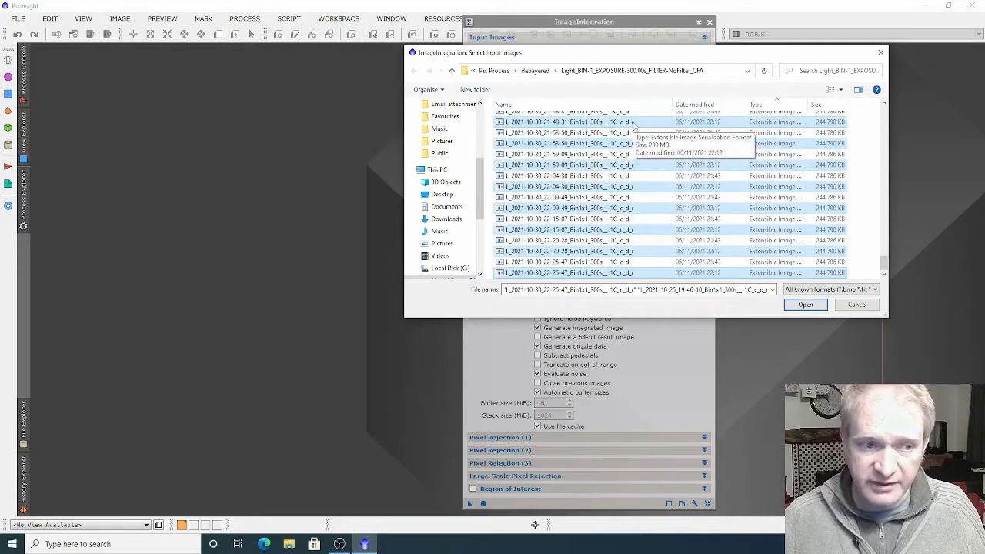
pyautogui.click(804, 305)
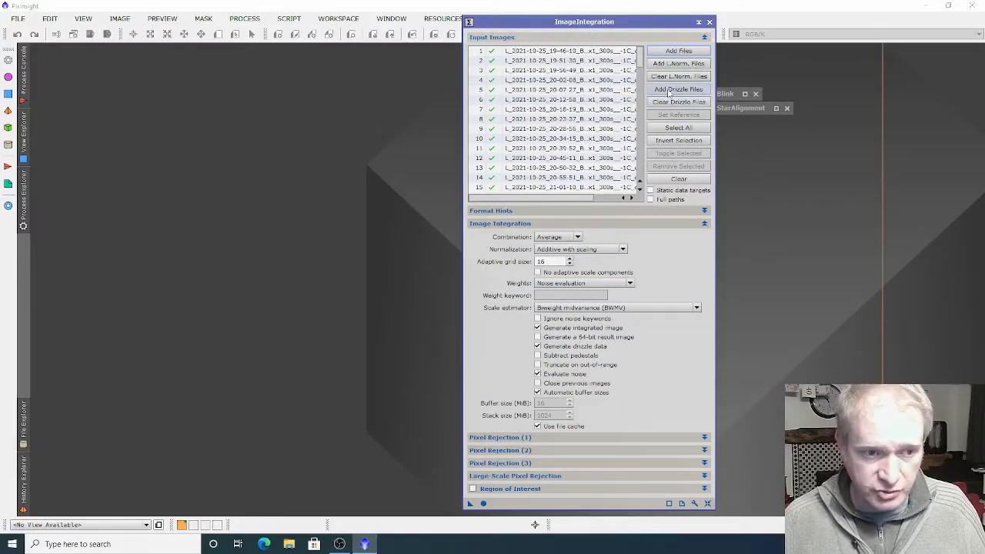
# Attach all the .xdrz drizzle data files from the same debayered light folder to ImageIntegration's input images
pyautogui.click(668, 90)
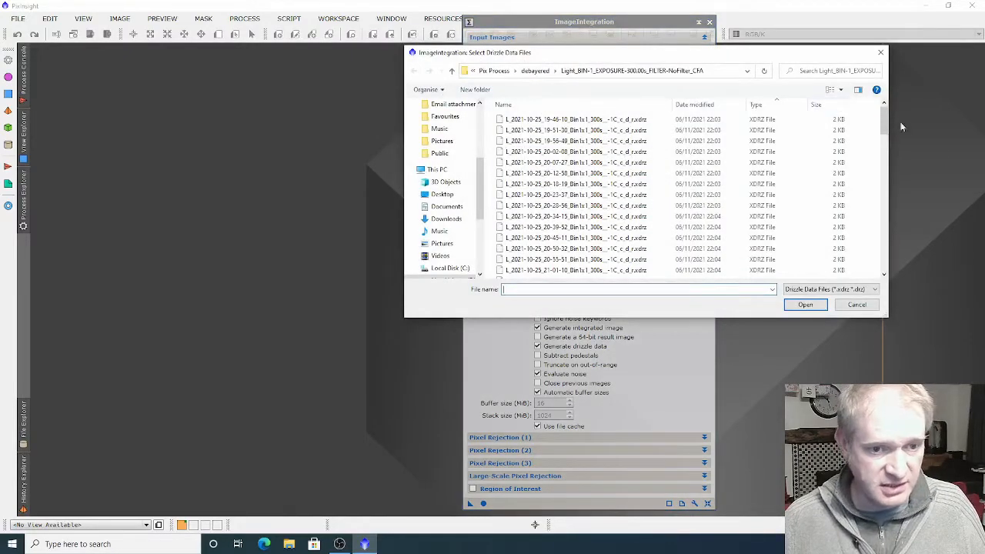
pyautogui.click(578, 120)
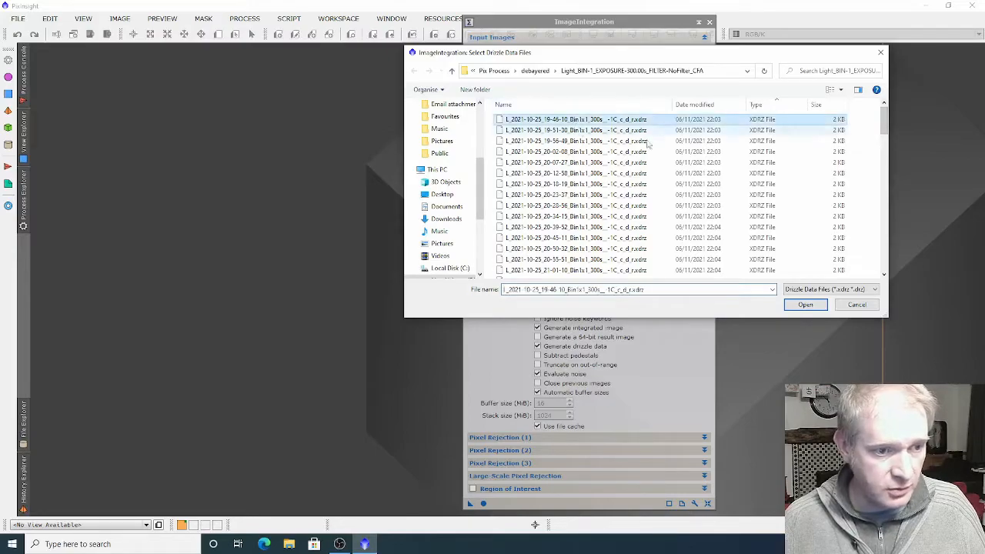
pyautogui.hotkey('ctrl', 'a')
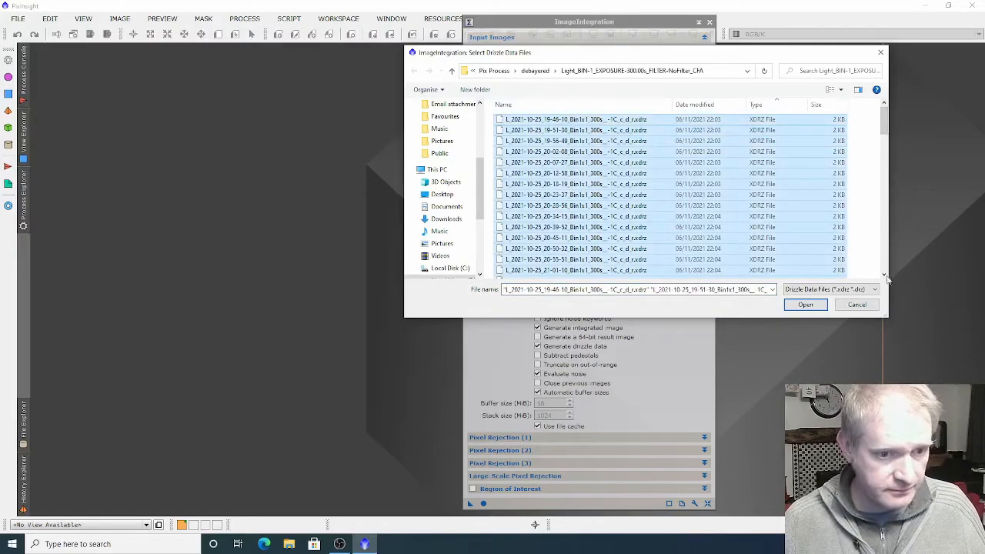
pyautogui.click(804, 304)
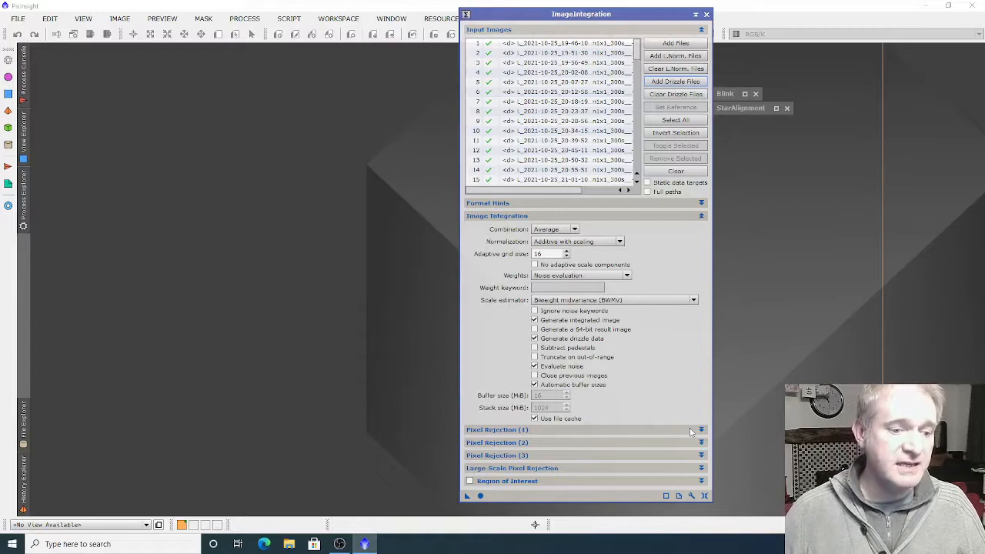
# Set ImageIntegration's first pixel rejection algorithm to Winsorized Sigma Clipping and run the integration globally
pyautogui.click(691, 430)
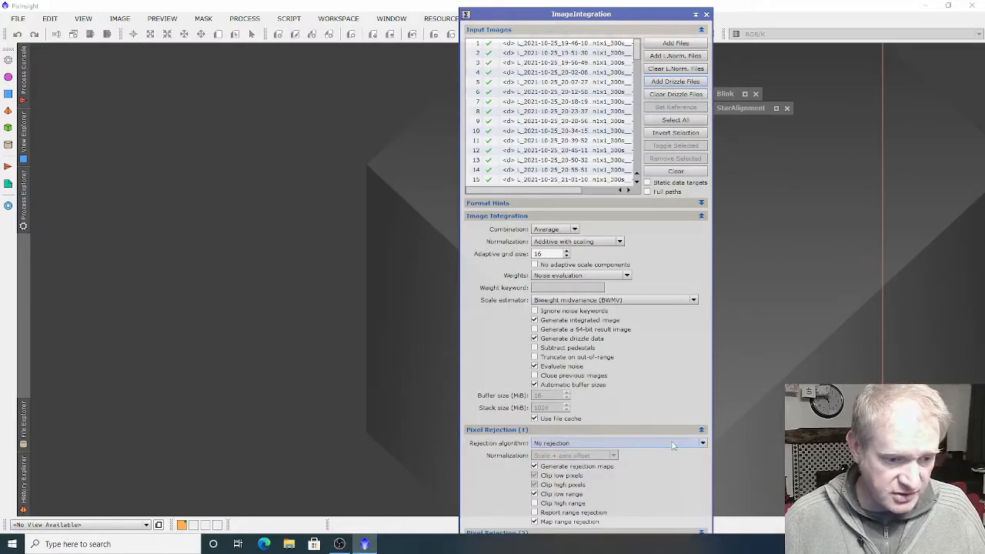
pyautogui.click(672, 445)
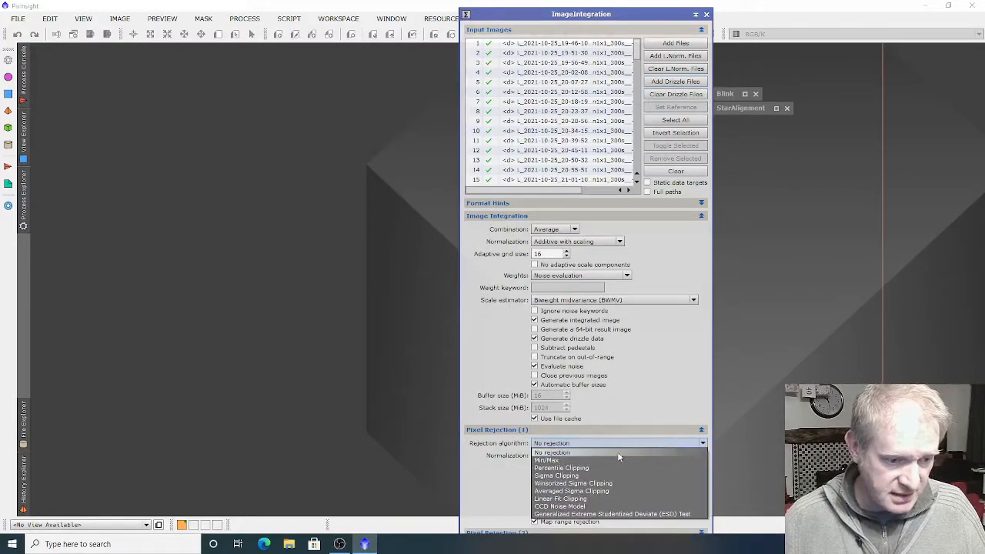
pyautogui.click(564, 484)
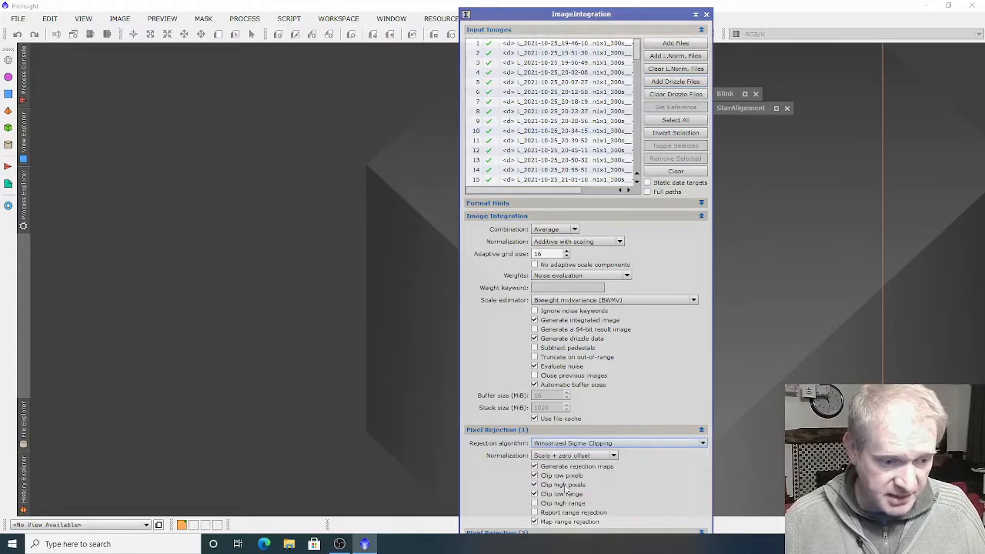
pyautogui.click(496, 430)
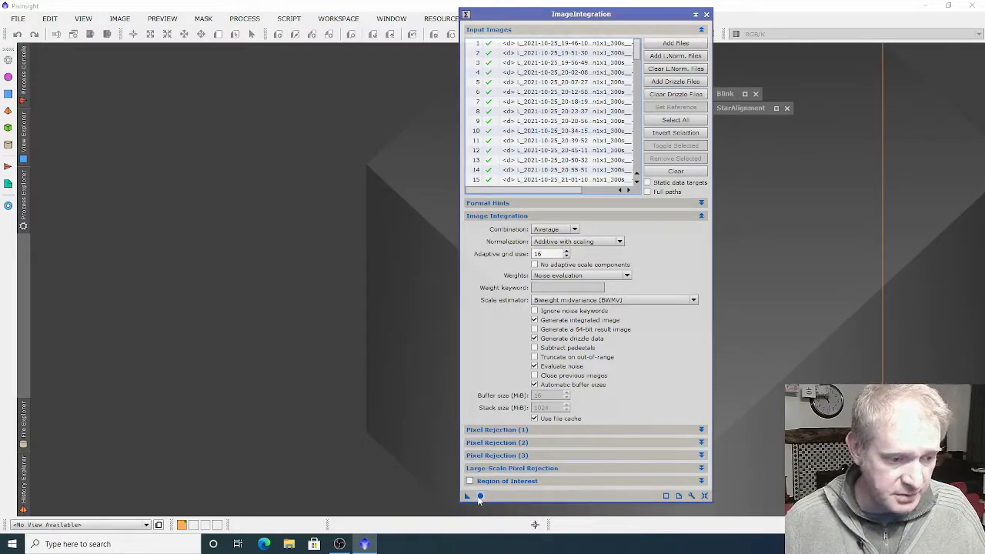
pyautogui.click(479, 497)
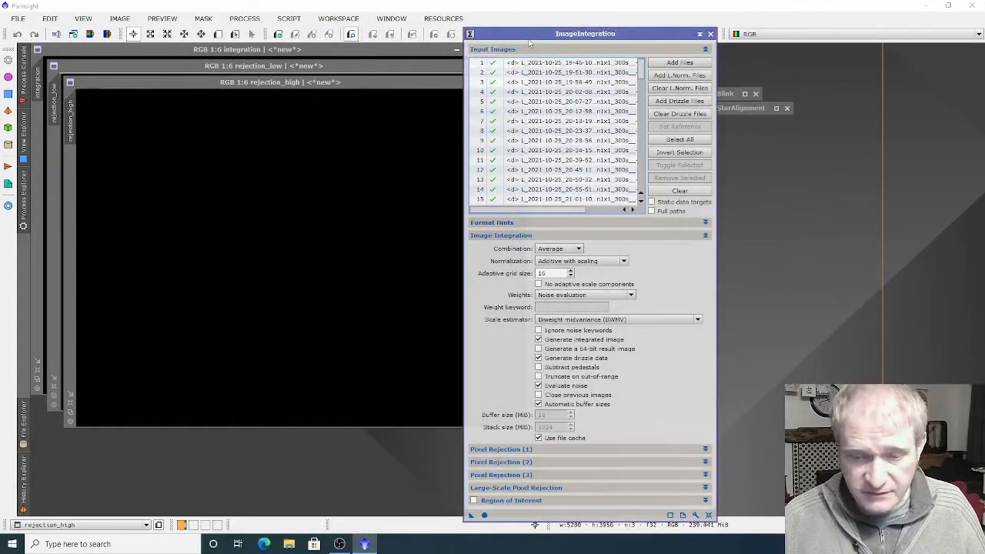
# Close the rejection_high and rejection_low maps, leaving the integration image uncovered in the workspace
pyautogui.moveTo(529, 39); pyautogui.dragTo(649, 42)
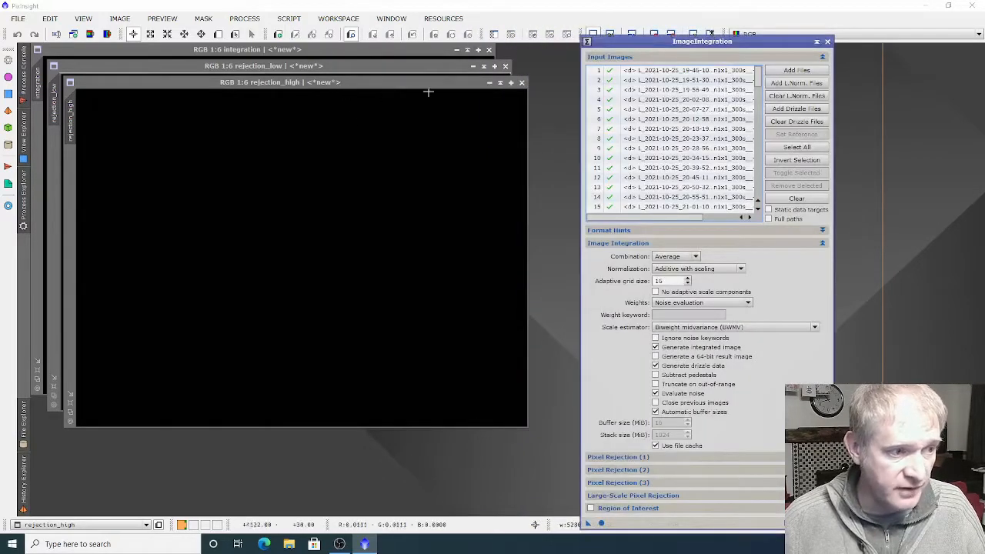
pyautogui.click(521, 82)
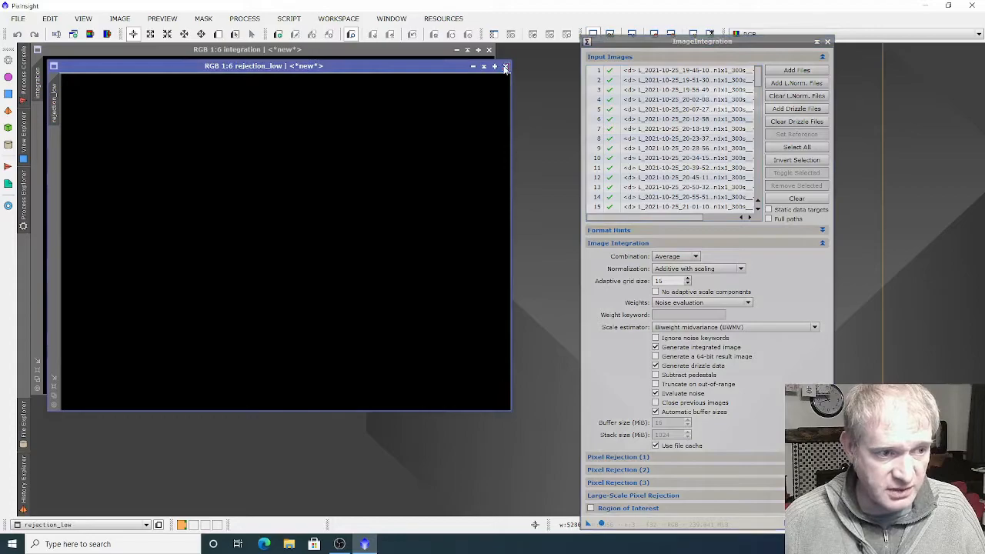
pyautogui.click(505, 68)
pyautogui.moveTo(383, 51); pyautogui.dragTo(395, 68)
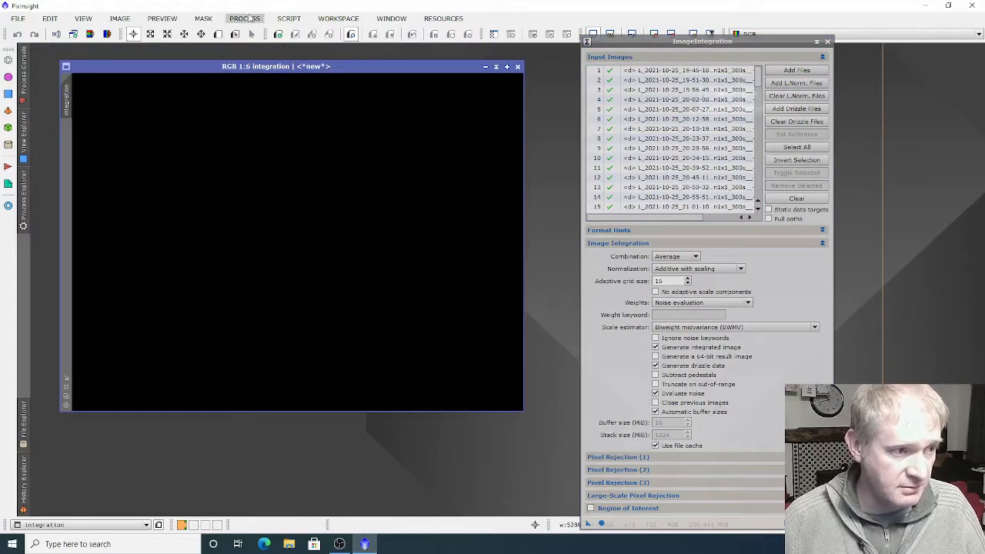
# Apply a ScreenTransferFunction auto stretch to the integration image with the RGB channels unlinked
pyautogui.click(251, 21)
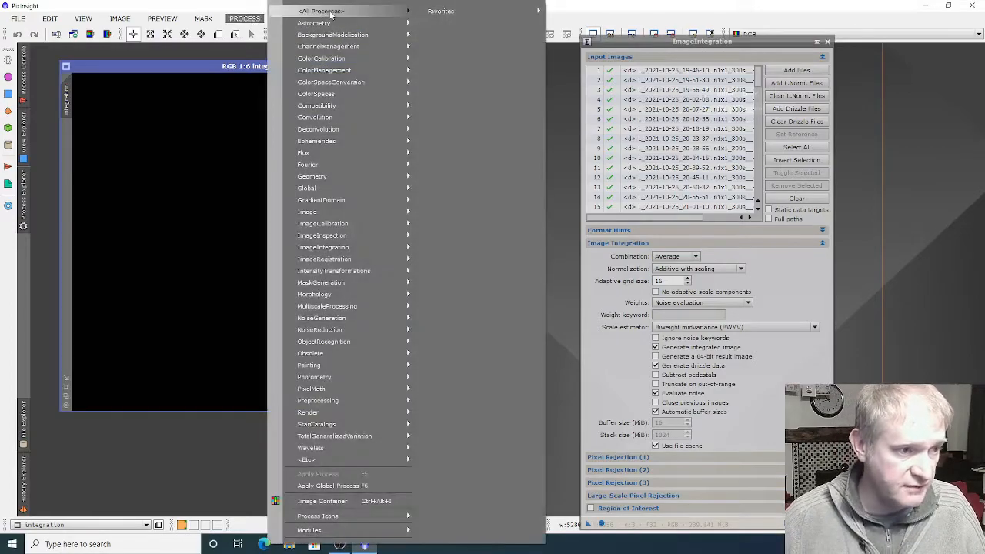
pyautogui.moveTo(331, 14)
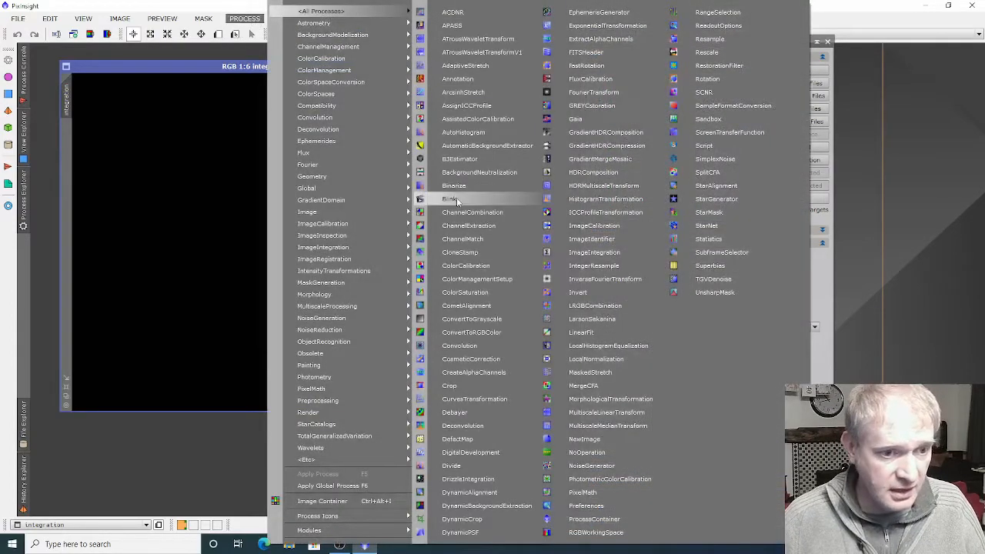
pyautogui.click(704, 134)
pyautogui.click(288, 431)
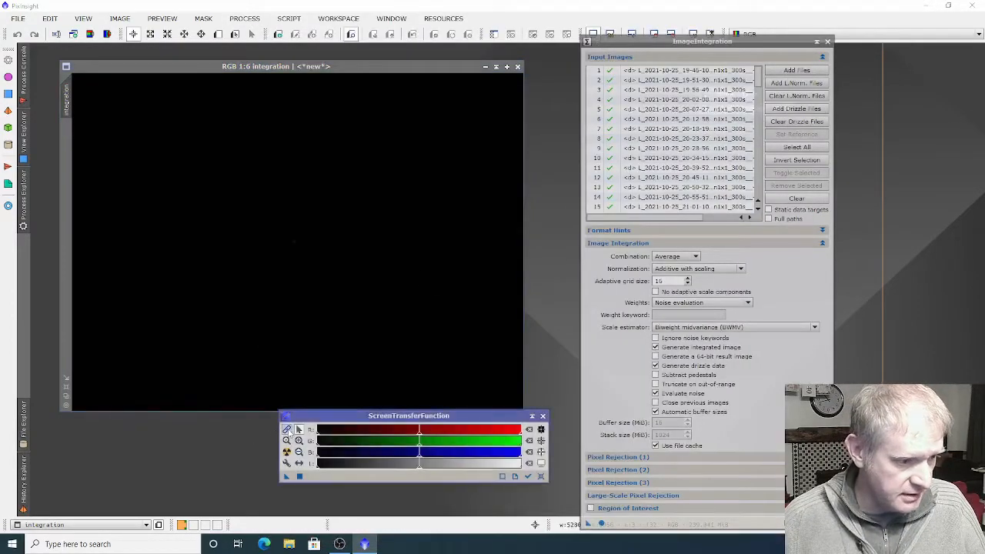
pyautogui.click(286, 452)
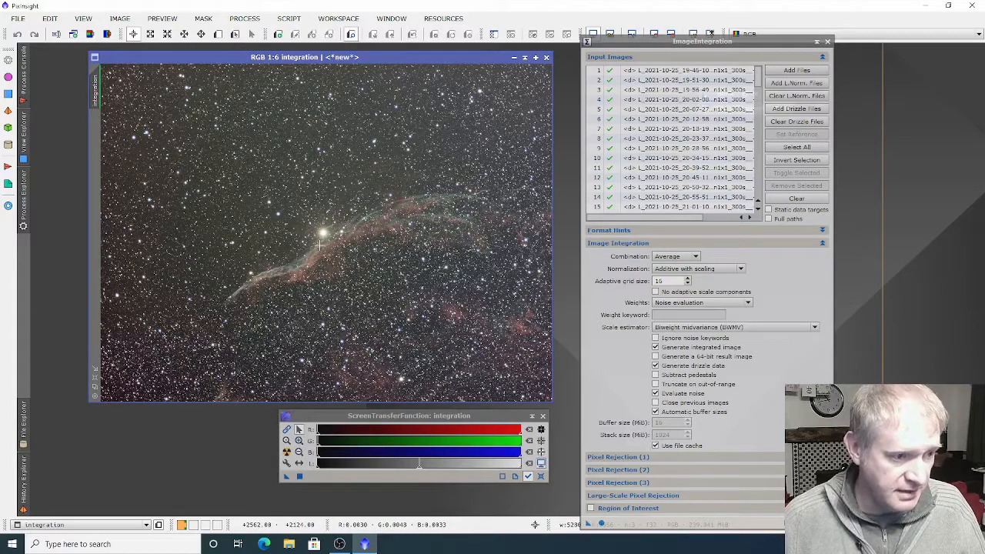
# Examine the stars and nebula detail of the stretched integration image up close and as a whole frame
pyautogui.click(150, 34)
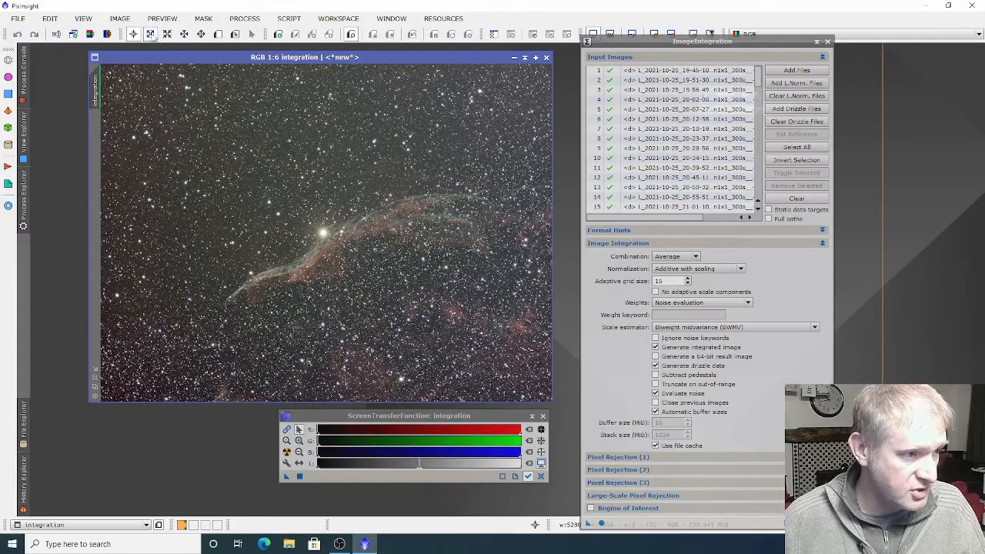
pyautogui.scroll(2, 259, 177)
pyautogui.scroll(1, 425, 277)
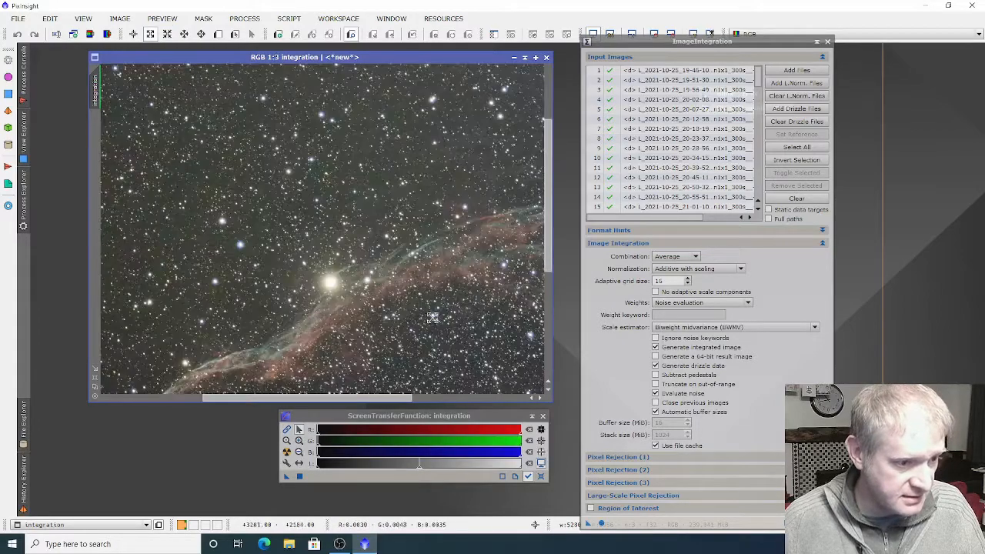
pyautogui.scroll(1, 337, 251)
pyautogui.scroll(1, 257, 238)
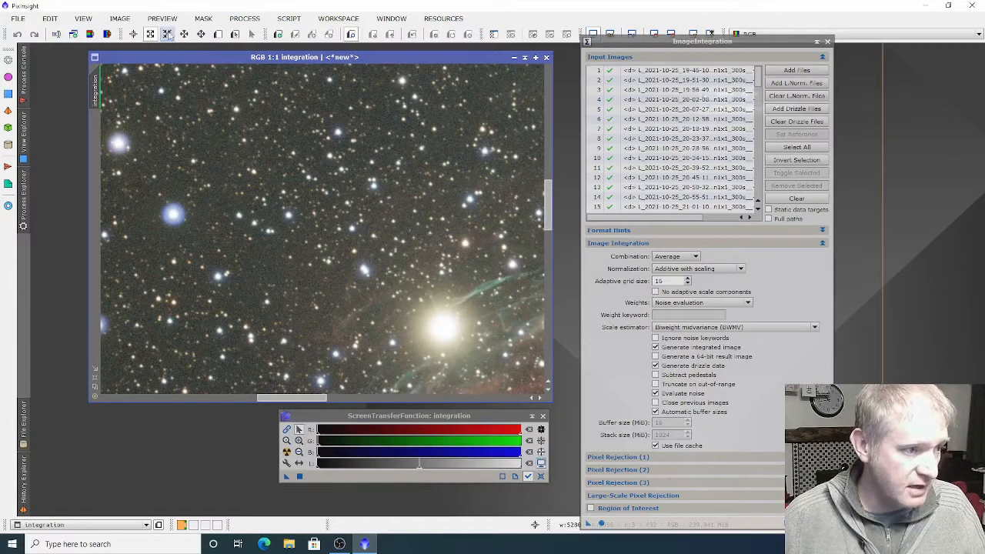
pyautogui.scroll(-1, 289, 175)
pyautogui.scroll(-5, 289, 175)
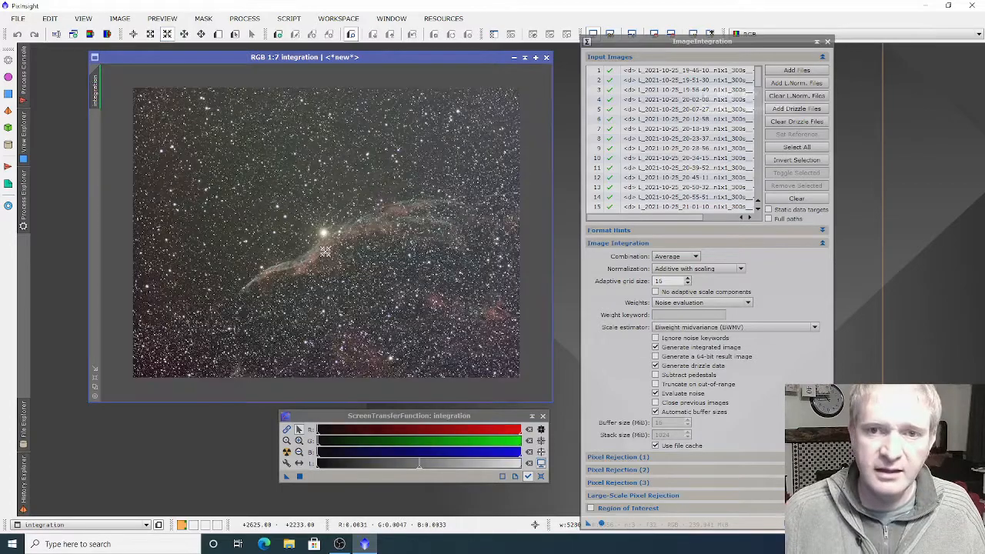